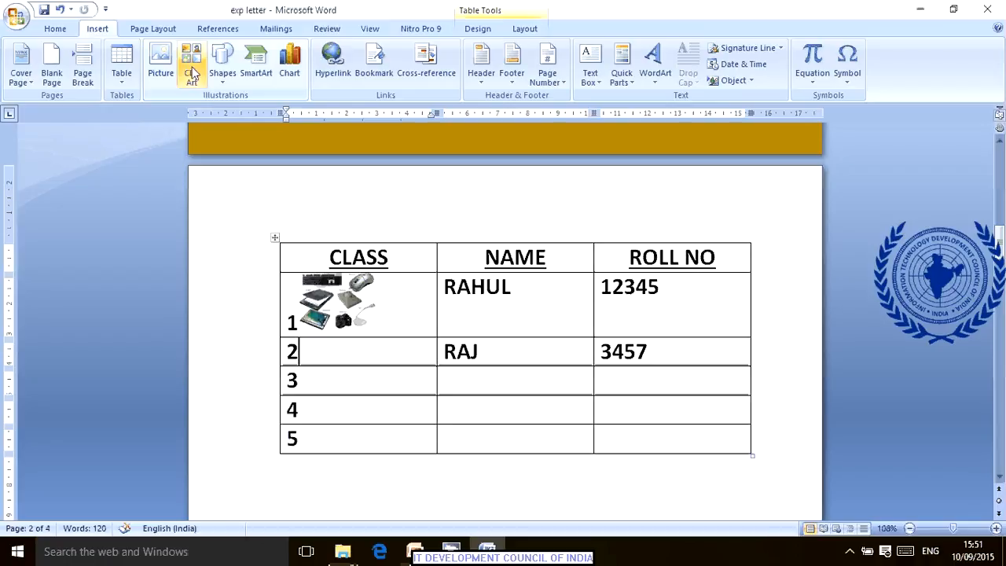
Insert the eye-examination clip art into the class 2 cell, searching all collections including Microsoft Office Online.
{"action": "left_click", "coordinate": [200, 61]}
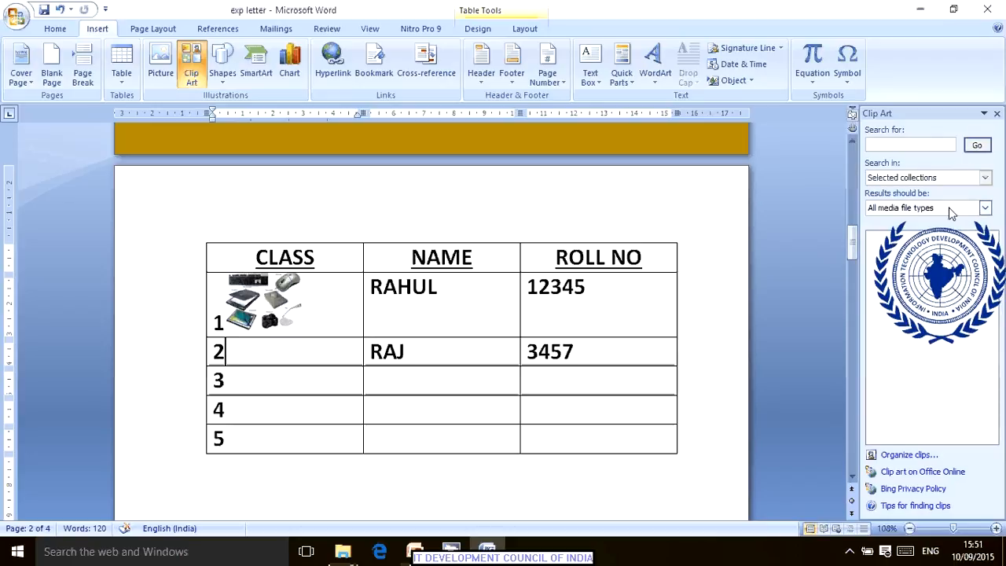
{"action": "left_click", "coordinate": [977, 145]}
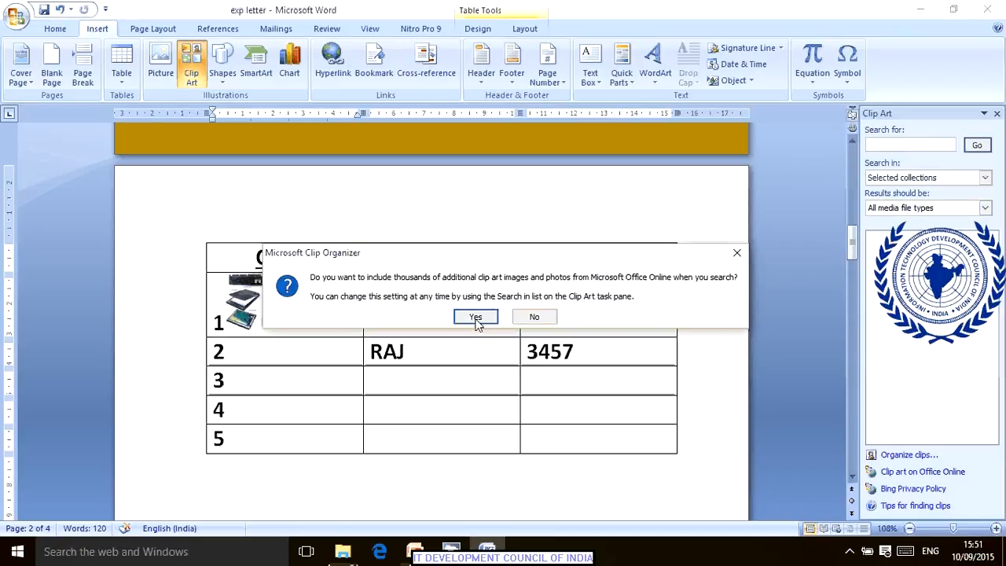
{"action": "left_click_drag", "start_coordinate": [489, 258], "coordinate": [515, 212]}
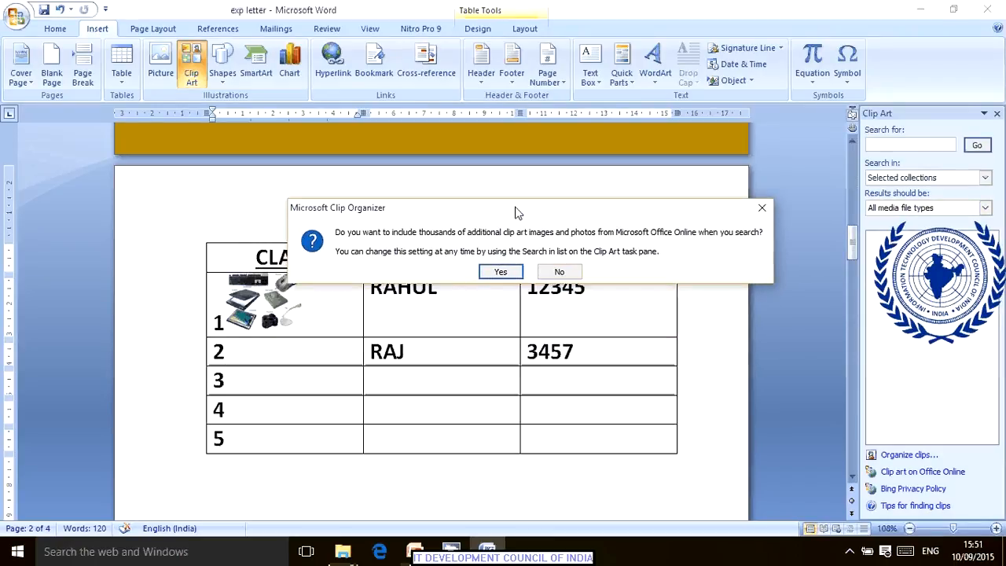
{"action": "left_click", "coordinate": [501, 272]}
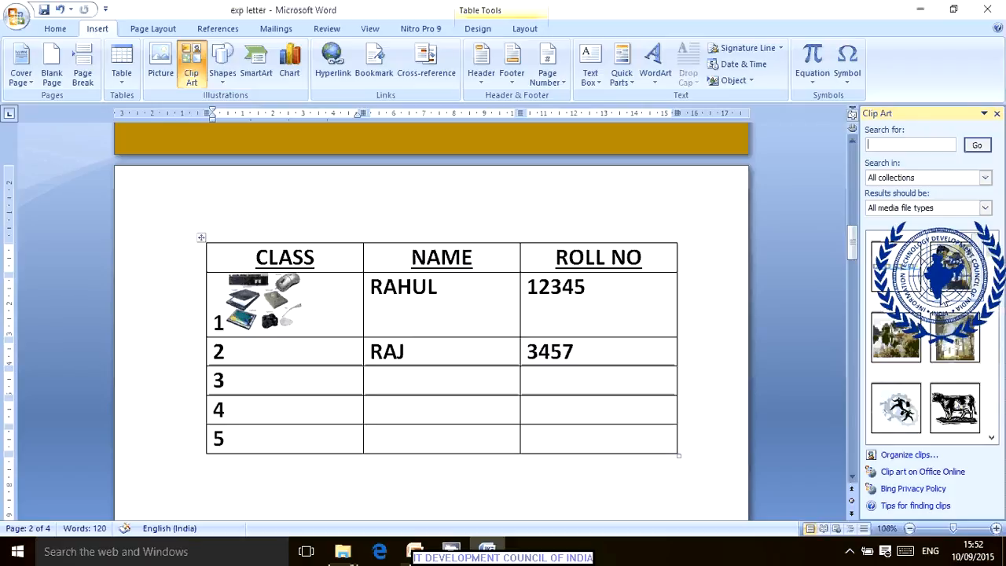
{"action": "left_click", "coordinate": [979, 271]}
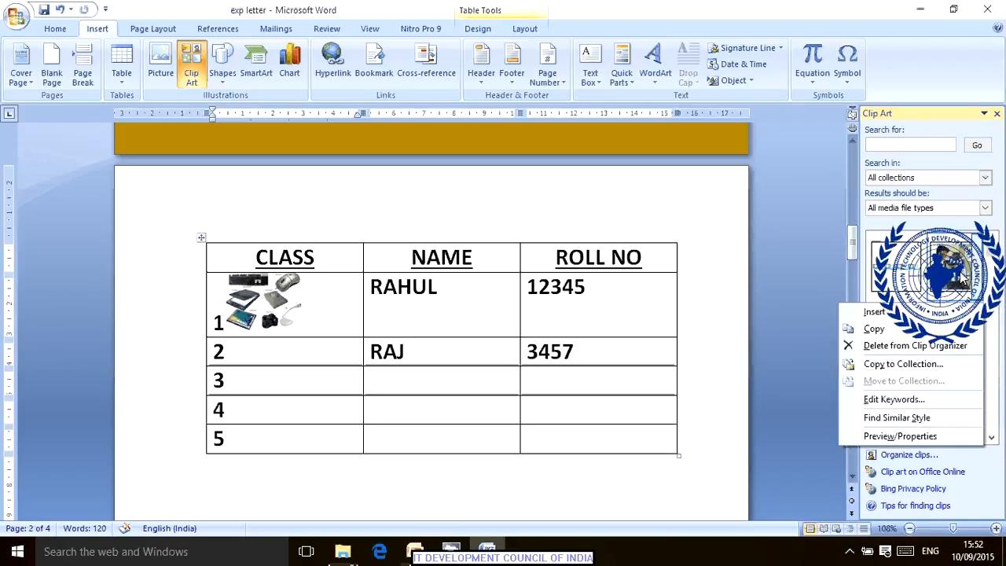
{"action": "left_click", "coordinate": [874, 312]}
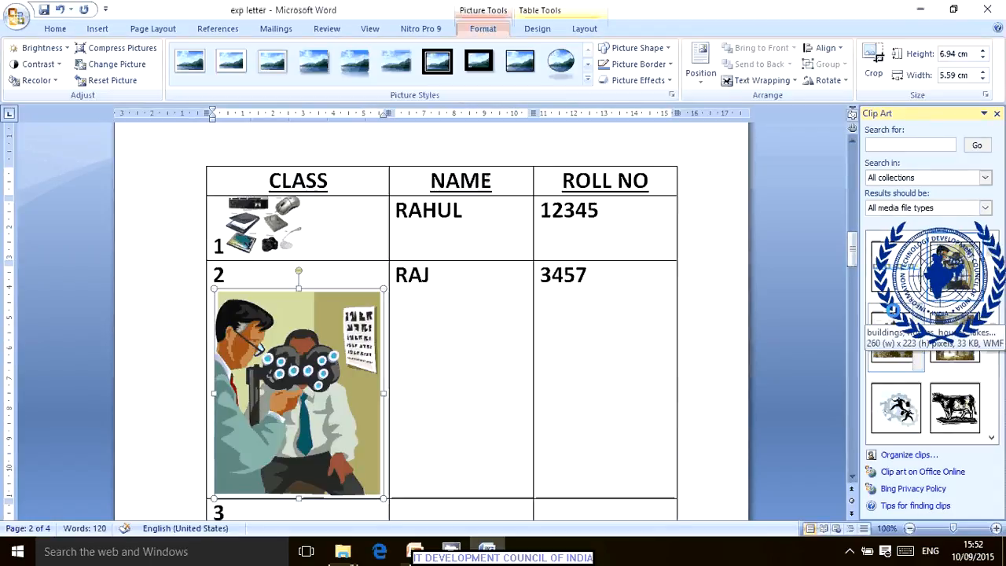
{"action": "scroll", "coordinate": [341, 357], "scroll_direction": "down", "scroll_amount": 1}
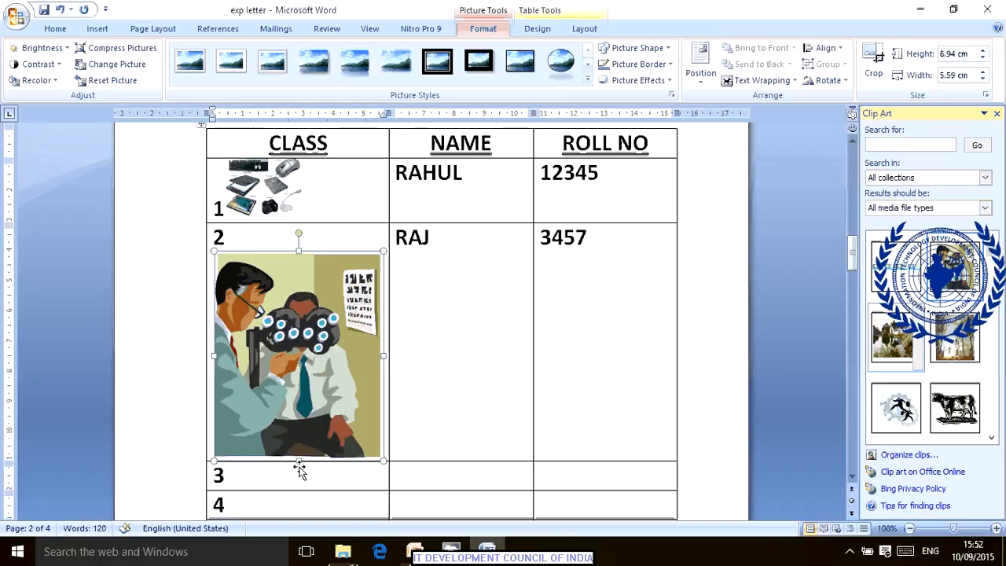
{"action": "scroll", "coordinate": [280, 261], "scroll_direction": "down", "scroll_amount": 1}
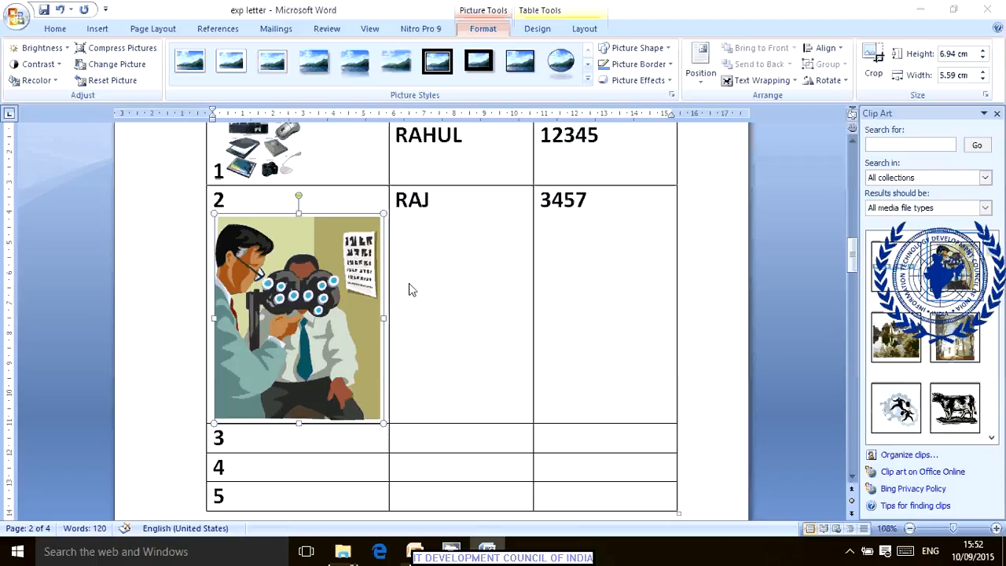
{"action": "scroll", "coordinate": [313, 318], "scroll_direction": "up", "scroll_amount": 2}
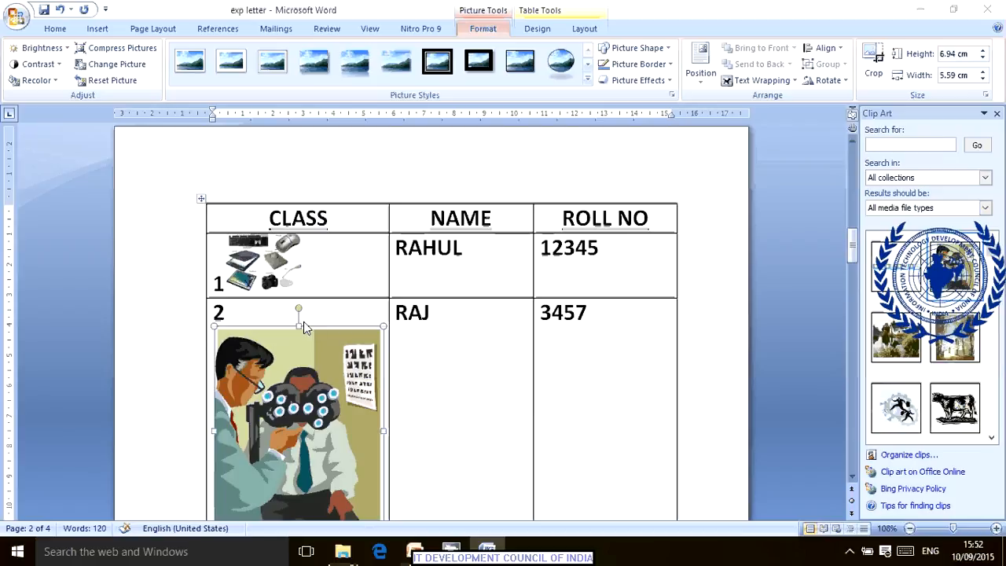
{"action": "scroll", "coordinate": [303, 321], "scroll_direction": "down", "scroll_amount": 7}
{"action": "scroll", "coordinate": [562, 367], "scroll_direction": "up", "scroll_amount": 6}
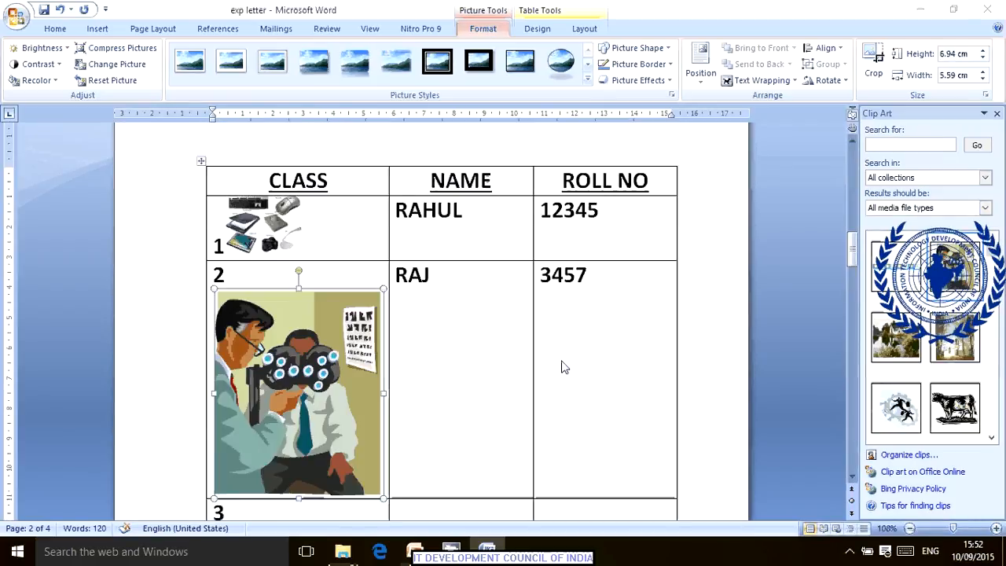
{"action": "scroll", "coordinate": [562, 367], "scroll_direction": "down", "scroll_amount": 1}
{"action": "left_click", "coordinate": [462, 317]}
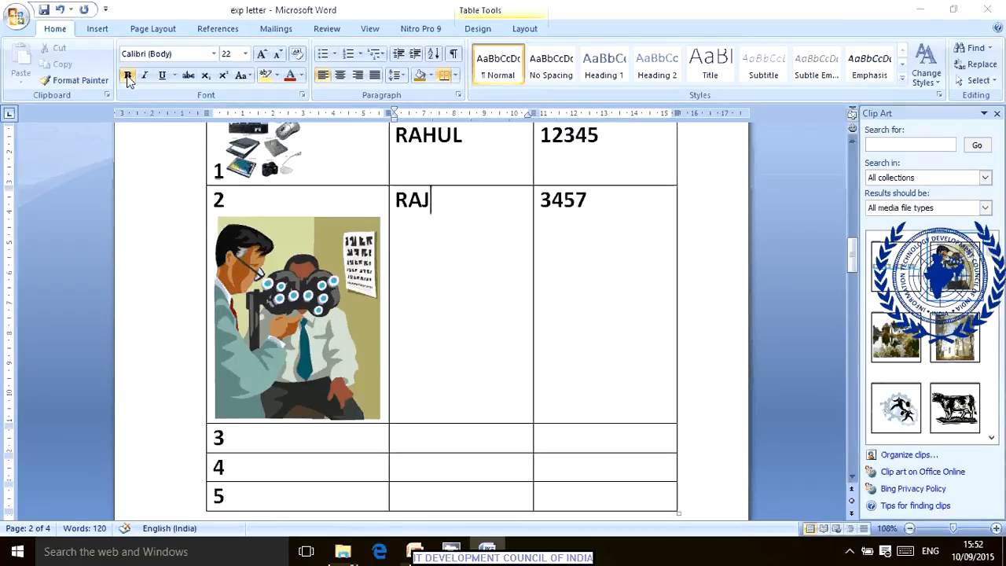
{"action": "left_click", "coordinate": [99, 29]}
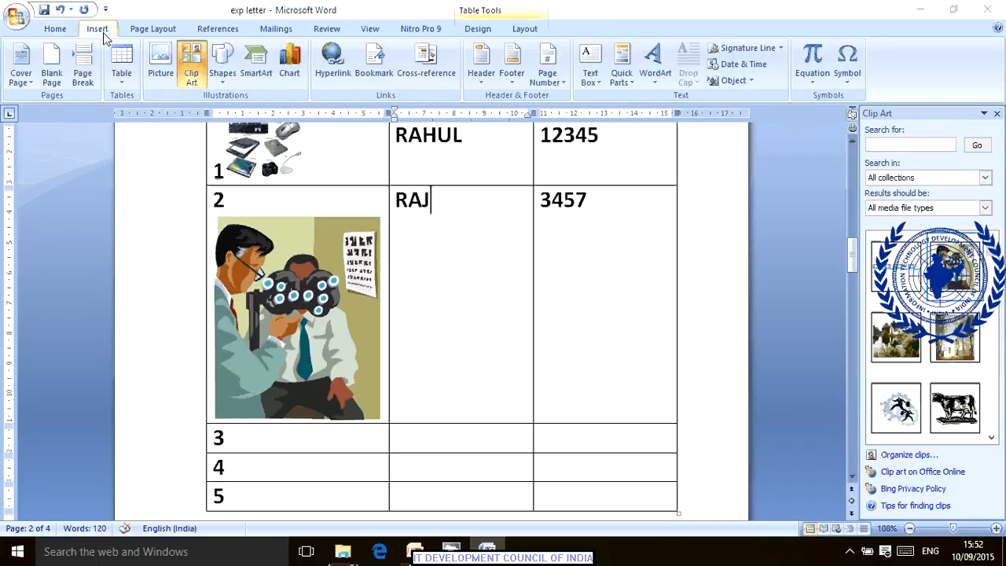
Add five empty rows to the end of the table below class 5.
{"action": "scroll", "coordinate": [460, 226], "scroll_direction": "down", "scroll_amount": 1}
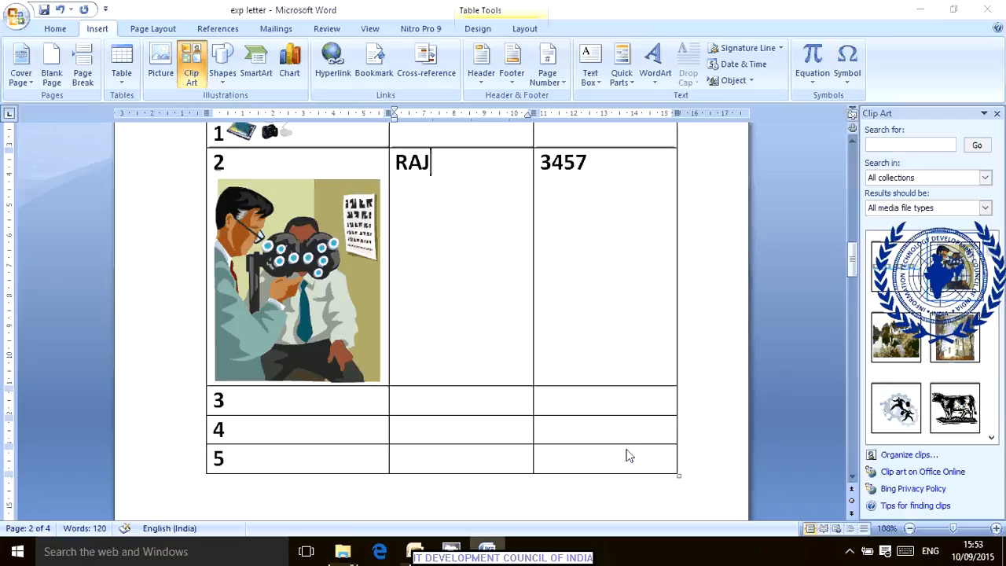
{"action": "scroll", "coordinate": [416, 437], "scroll_direction": "down", "scroll_amount": 1}
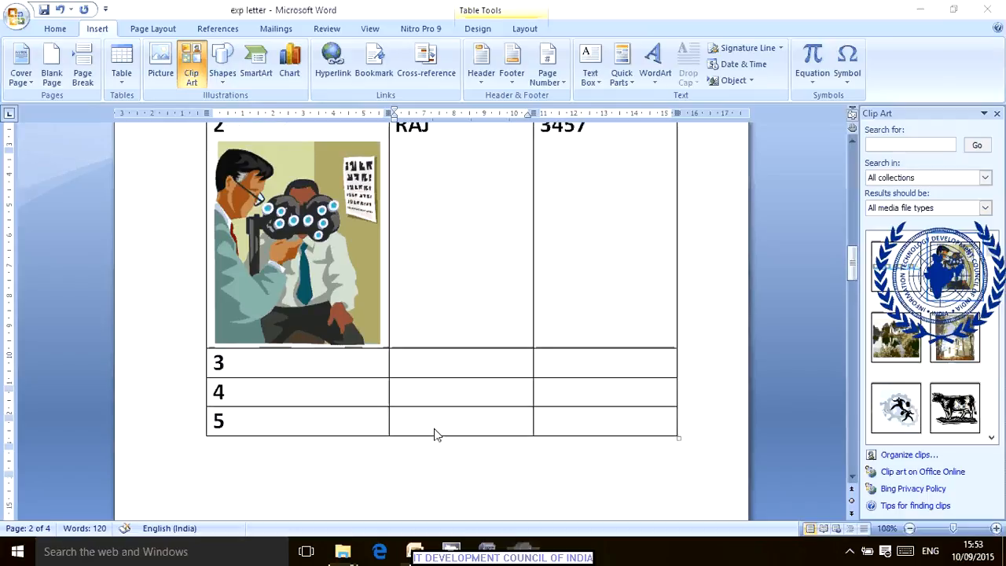
{"action": "left_click", "coordinate": [437, 433]}
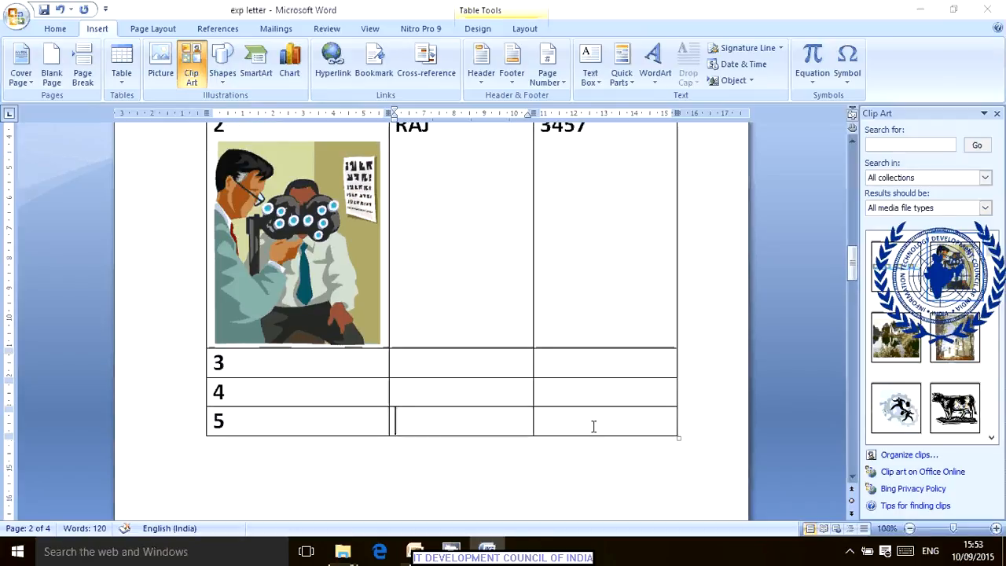
{"action": "left_click", "coordinate": [594, 425]}
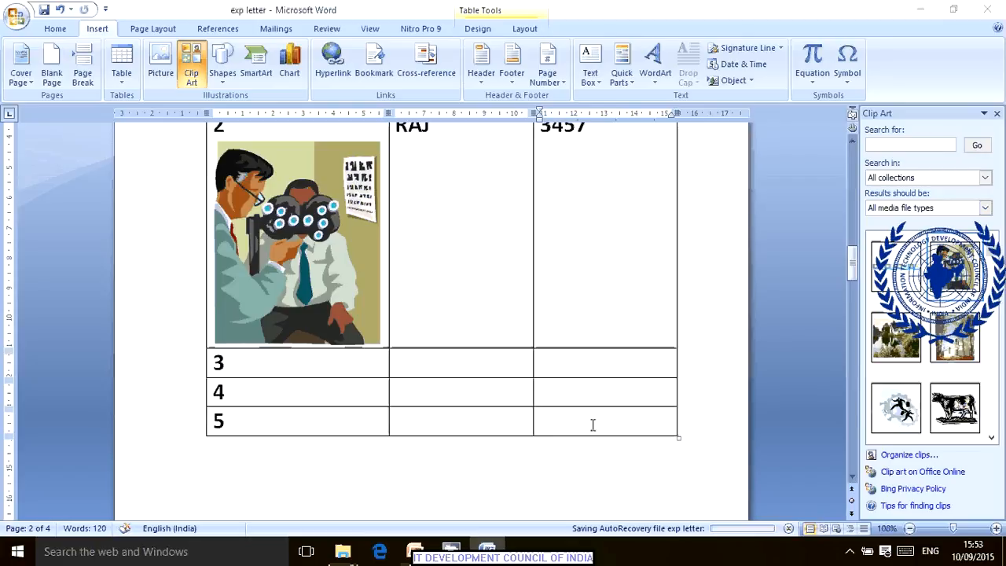
{"action": "key", "text": "Tab"}
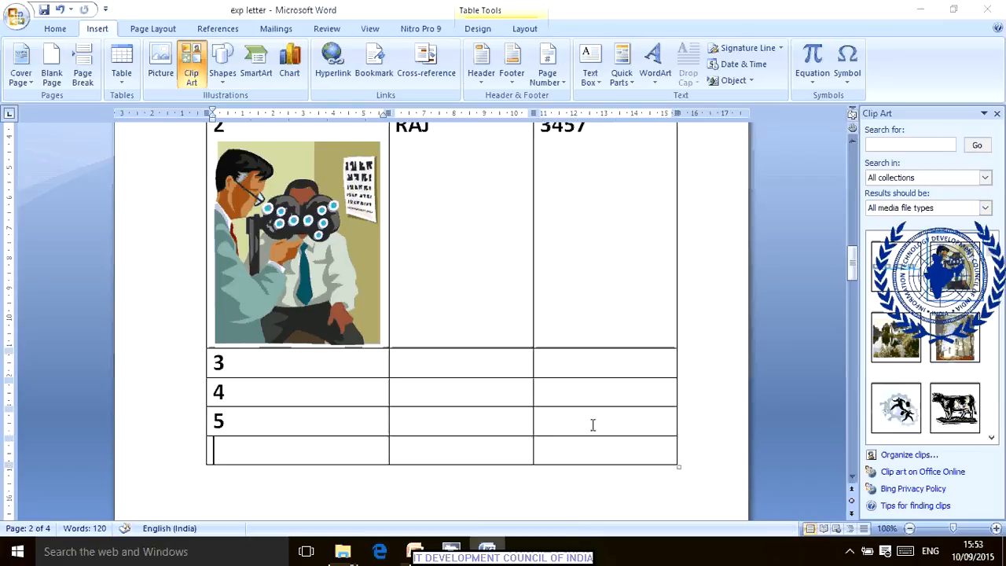
{"action": "key", "text": "Tab"}
{"action": "key", "text": "Tab"}
{"action": "key", "text": "Tab"}
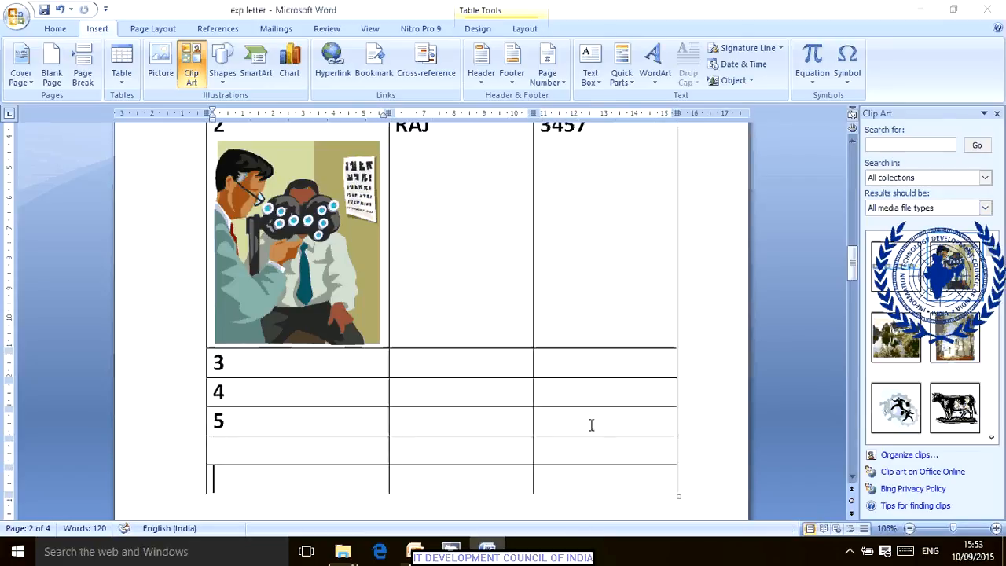
{"action": "key", "text": "Tab"}
{"action": "key", "text": "Tab"}
{"action": "key", "text": "Tab"}
{"action": "scroll", "coordinate": [591, 425], "scroll_direction": "down", "scroll_amount": 3}
{"action": "key", "text": "Tab"}
{"action": "key", "text": "Tab"}
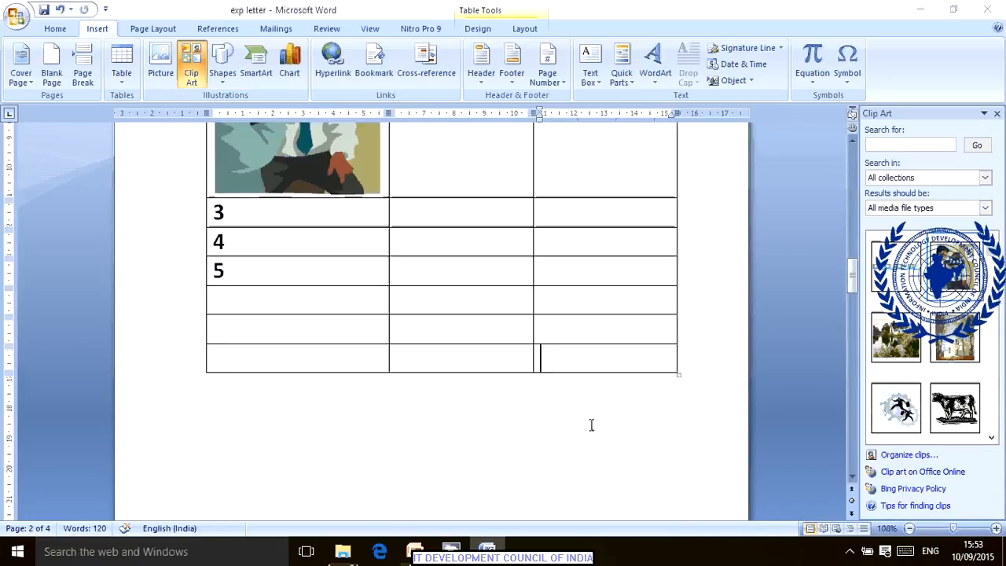
{"action": "key", "text": "Tab"}
{"action": "key", "text": "Tab"}
{"action": "key", "text": "Tab"}
{"action": "key", "text": "Tab"}
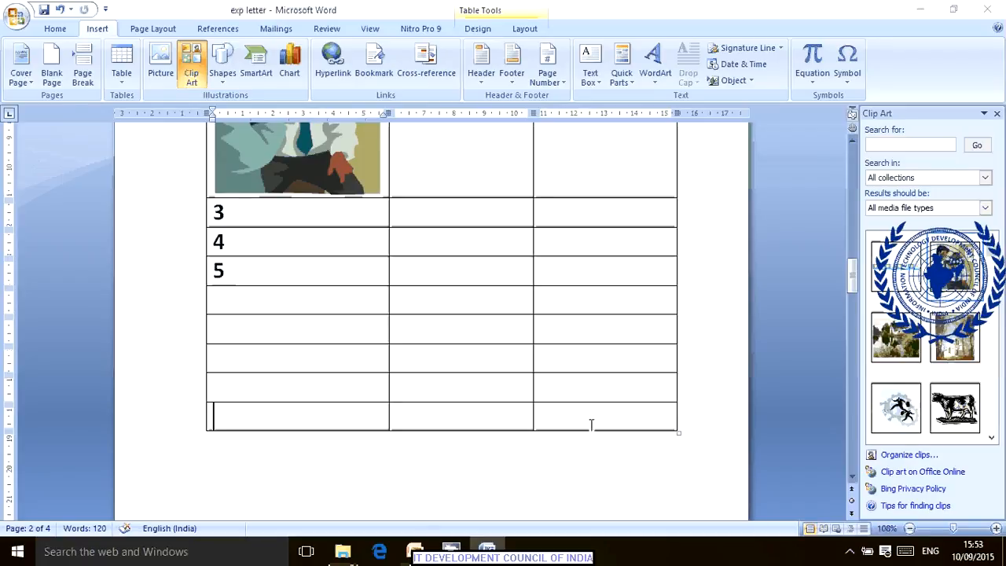
Undo the last three added table rows and redo them.
{"action": "left_click", "coordinate": [59, 11]}
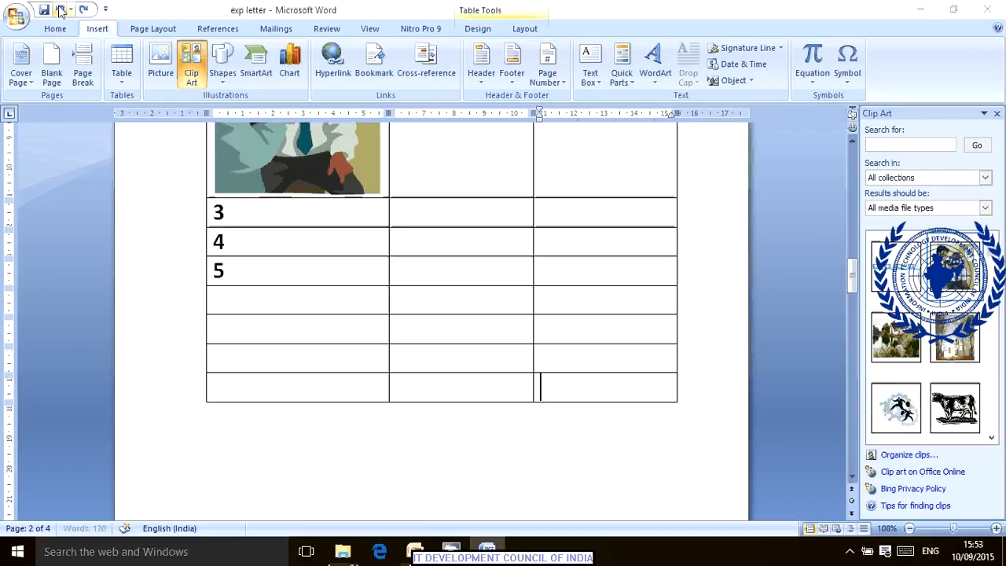
{"action": "left_click", "coordinate": [60, 11]}
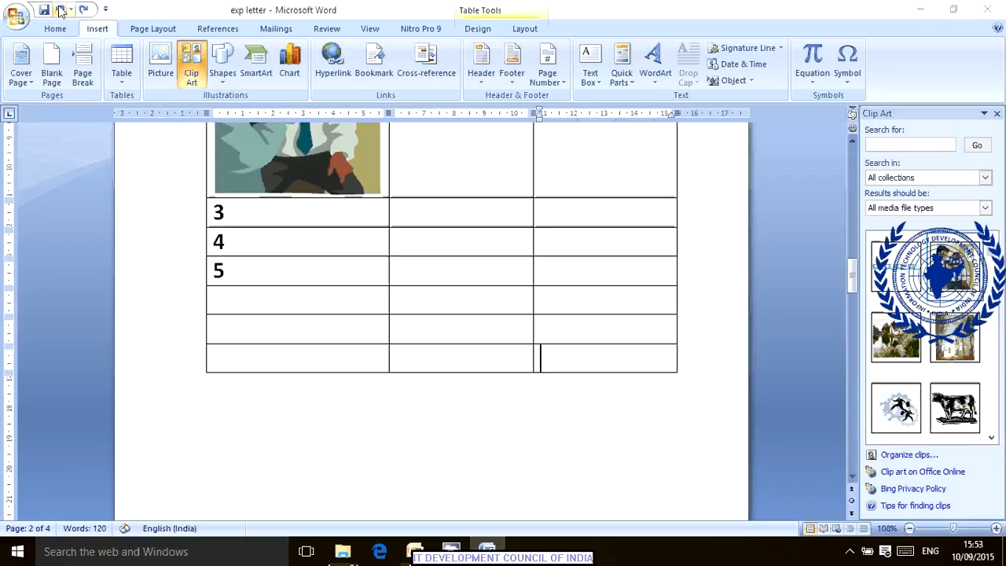
{"action": "left_click", "coordinate": [60, 11]}
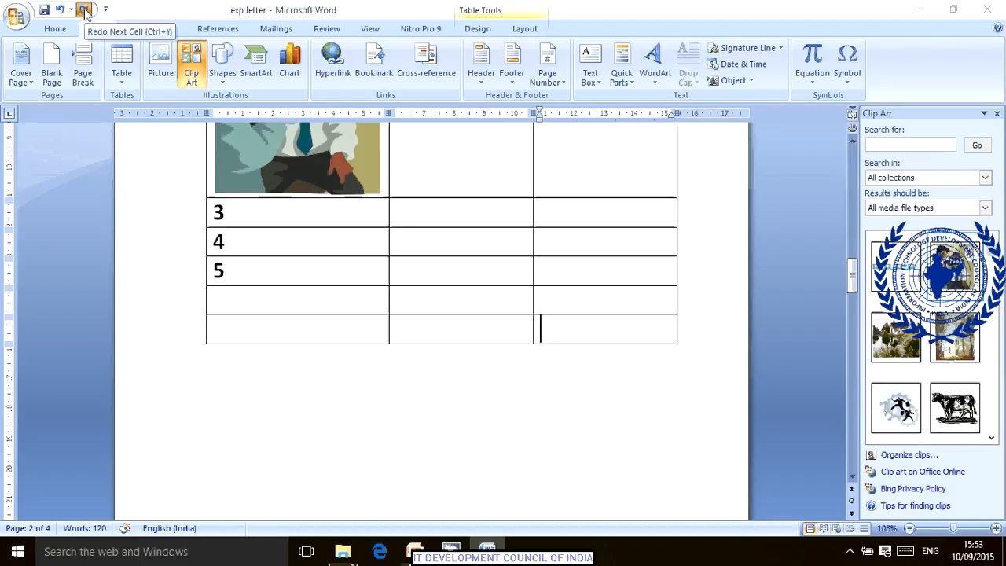
{"action": "left_click", "coordinate": [85, 11]}
{"action": "left_click", "coordinate": [85, 11]}
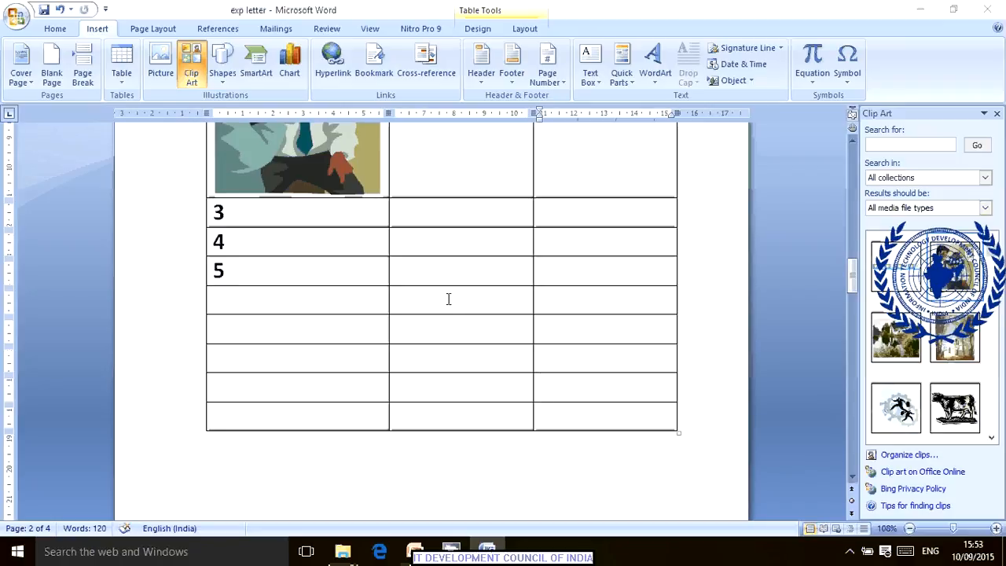
Draw an ellipse about 3.01 cm high and 5.7 cm wide below the table and apply the solid blue shape style.
{"action": "scroll", "coordinate": [565, 400], "scroll_direction": "down", "scroll_amount": 3}
{"action": "left_click", "coordinate": [565, 400]}
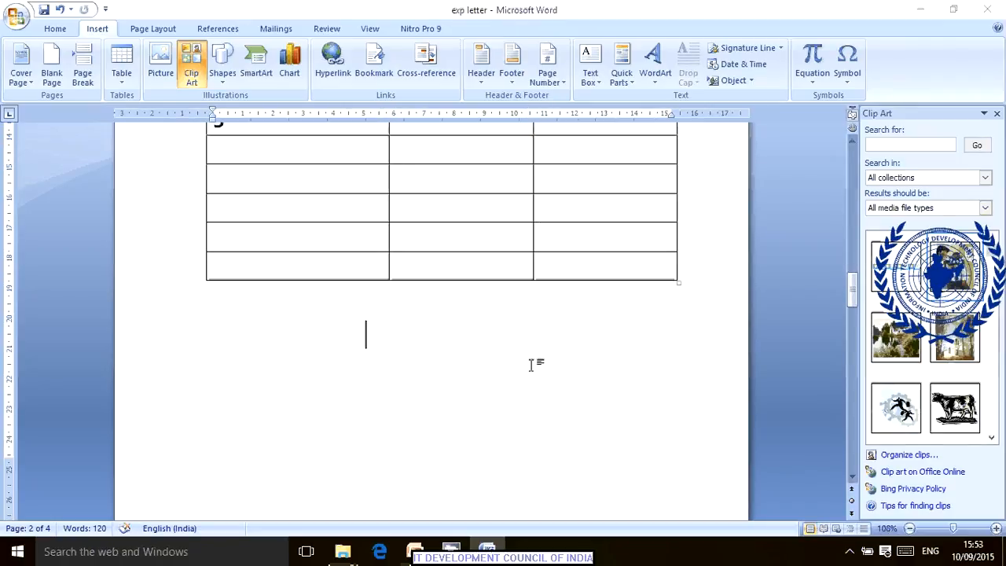
{"action": "scroll", "coordinate": [468, 344], "scroll_direction": "down", "scroll_amount": 1}
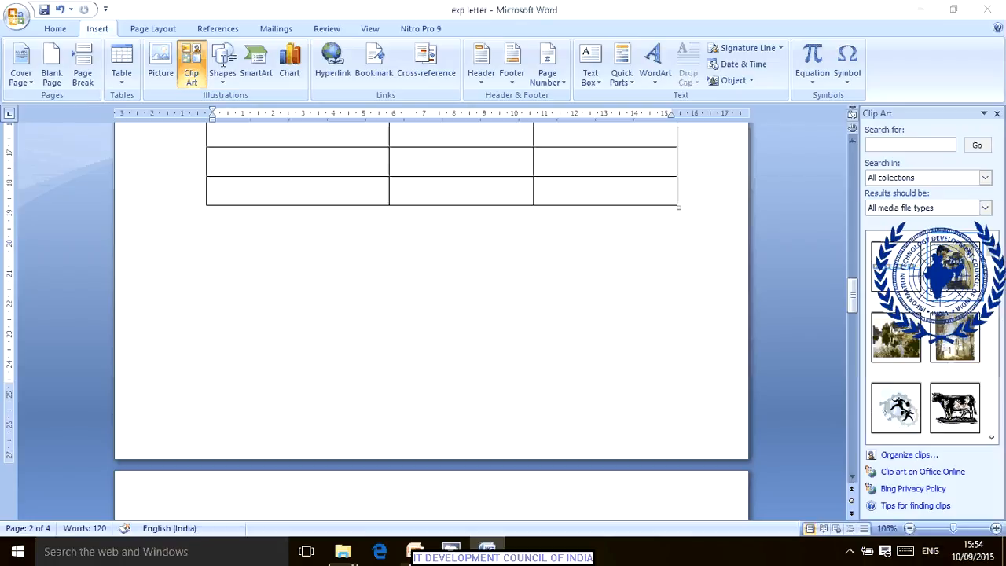
{"action": "scroll", "coordinate": [496, 281], "scroll_direction": "down", "scroll_amount": 1}
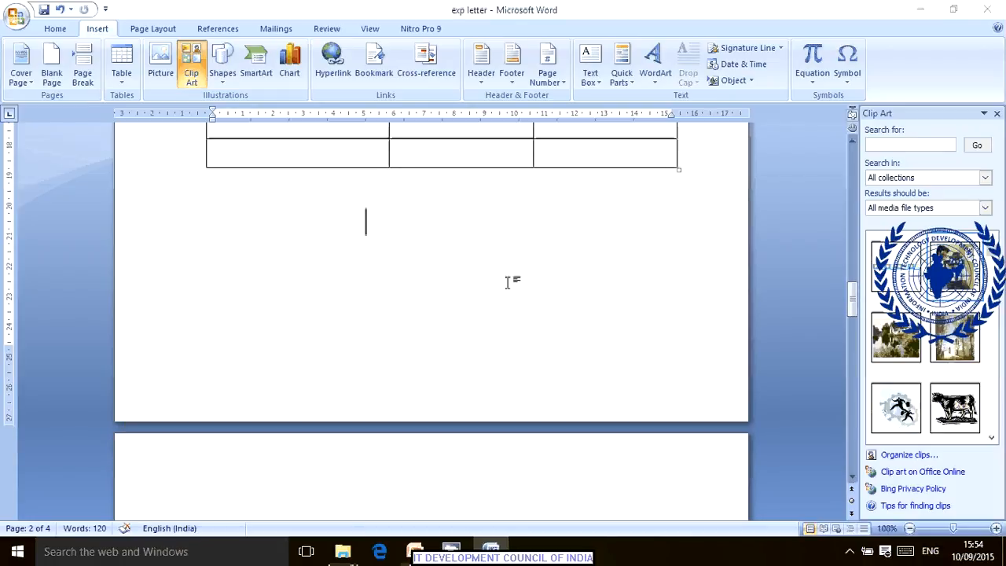
{"action": "left_click", "coordinate": [221, 74]}
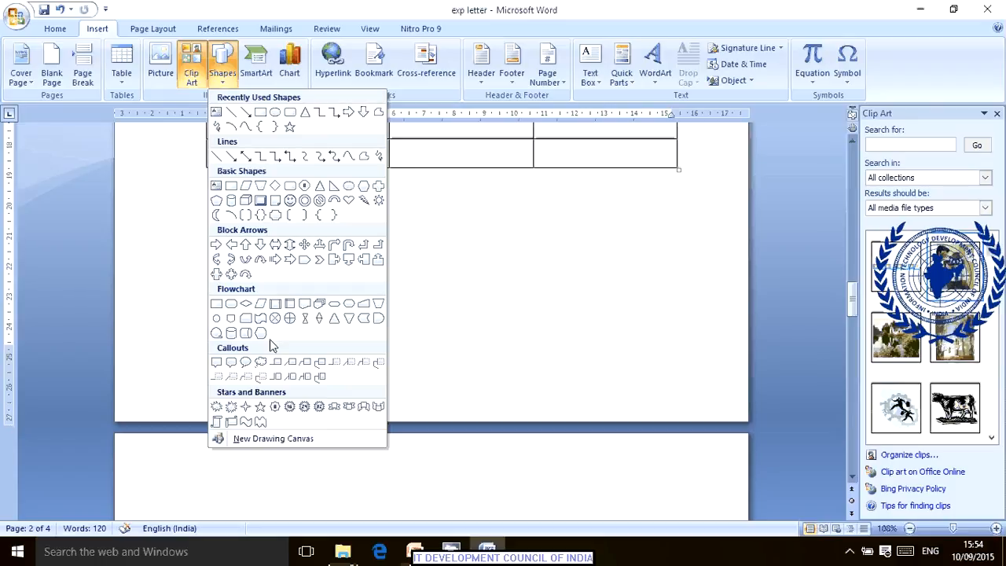
{"action": "left_click", "coordinate": [275, 113]}
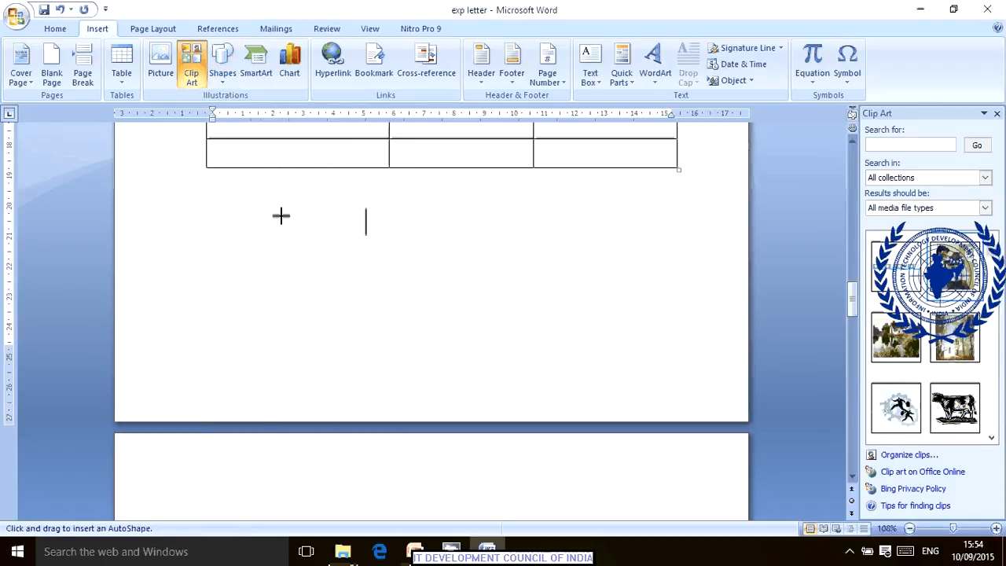
{"action": "left_click", "coordinate": [281, 216]}
{"action": "left_click_drag", "start_coordinate": [279, 214], "coordinate": [316, 253]}
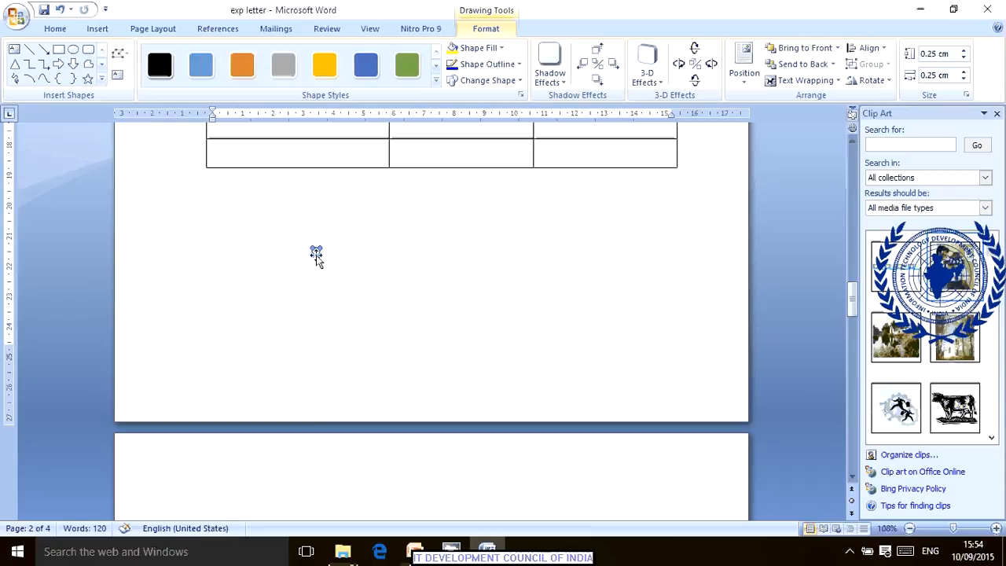
{"action": "left_click_drag", "start_coordinate": [341, 285], "coordinate": [484, 338]}
{"action": "left_click_drag", "start_coordinate": [423, 302], "coordinate": [290, 216]}
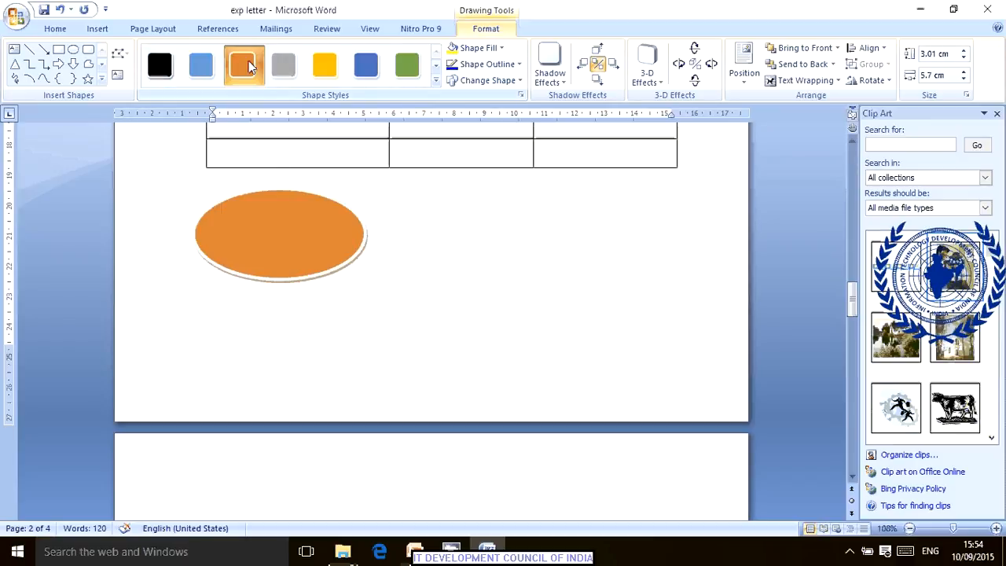
{"action": "left_click", "coordinate": [364, 79]}
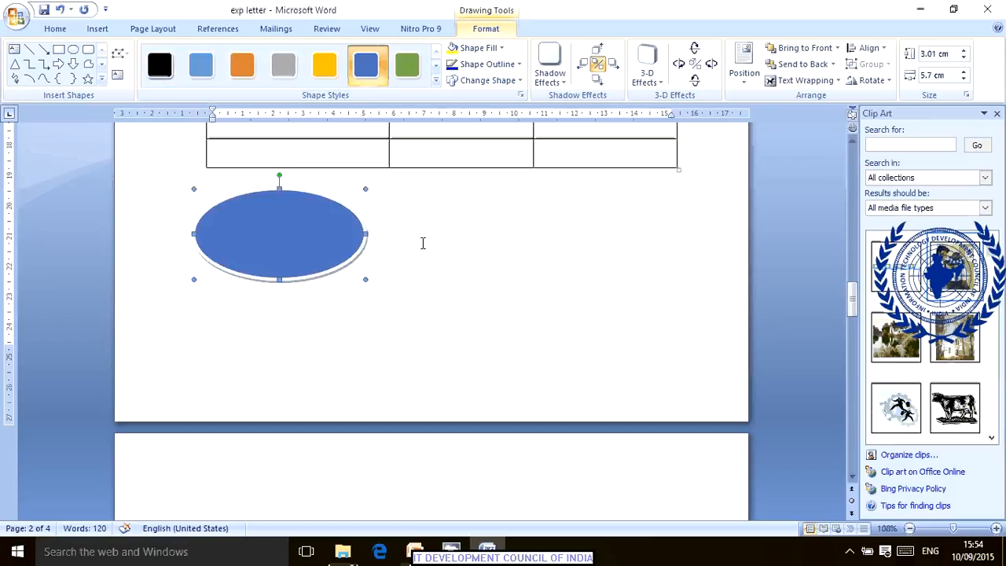
{"action": "left_click", "coordinate": [422, 243]}
Draw an ellipse about 6.74 cm high and 5.45 cm wide over the eye-examination clip art in the class 2 cell.
{"action": "scroll", "coordinate": [424, 248], "scroll_direction": "up", "scroll_amount": 10}
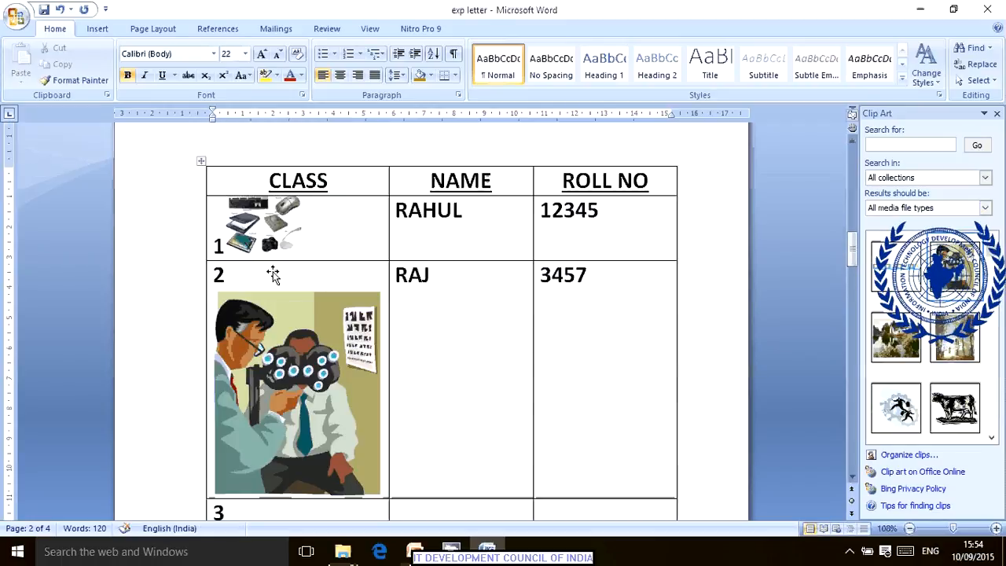
{"action": "left_click", "coordinate": [302, 360]}
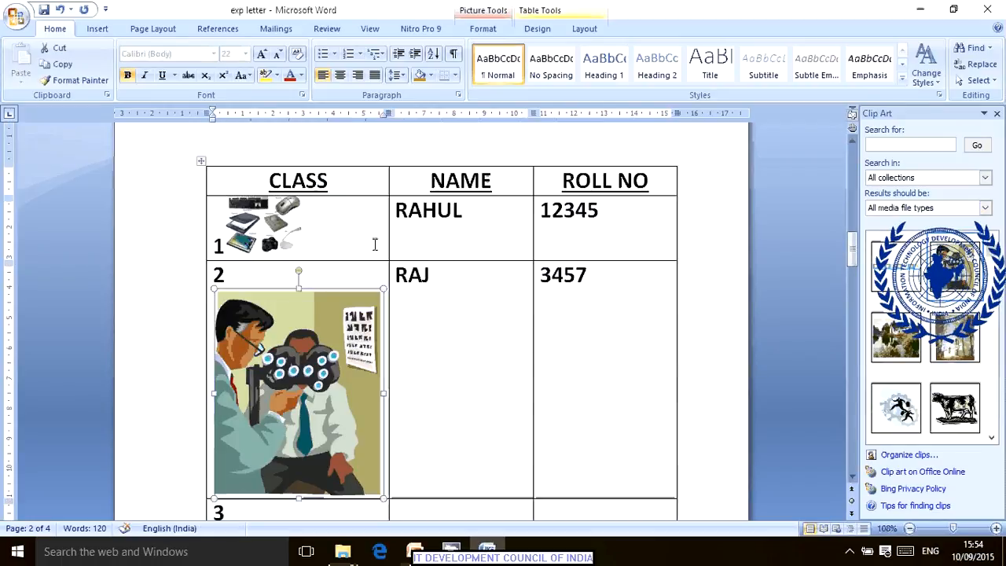
{"action": "left_click", "coordinate": [99, 30]}
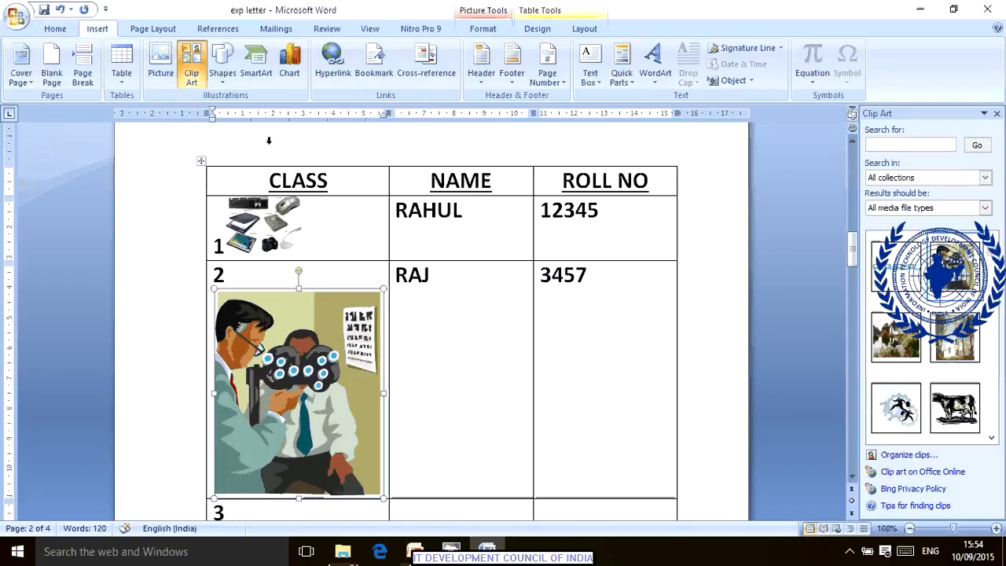
{"action": "left_click", "coordinate": [224, 79]}
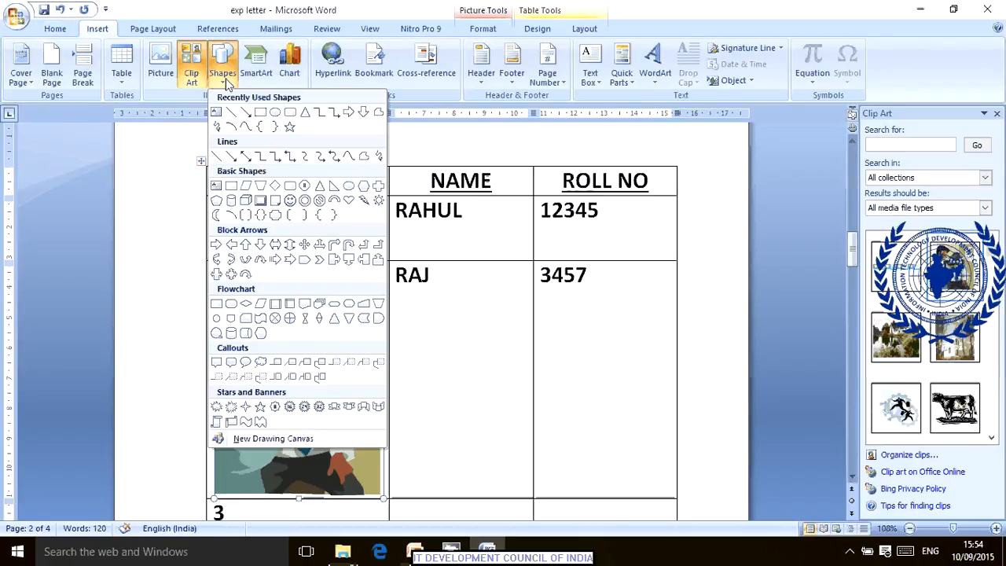
{"action": "left_click", "coordinate": [276, 113]}
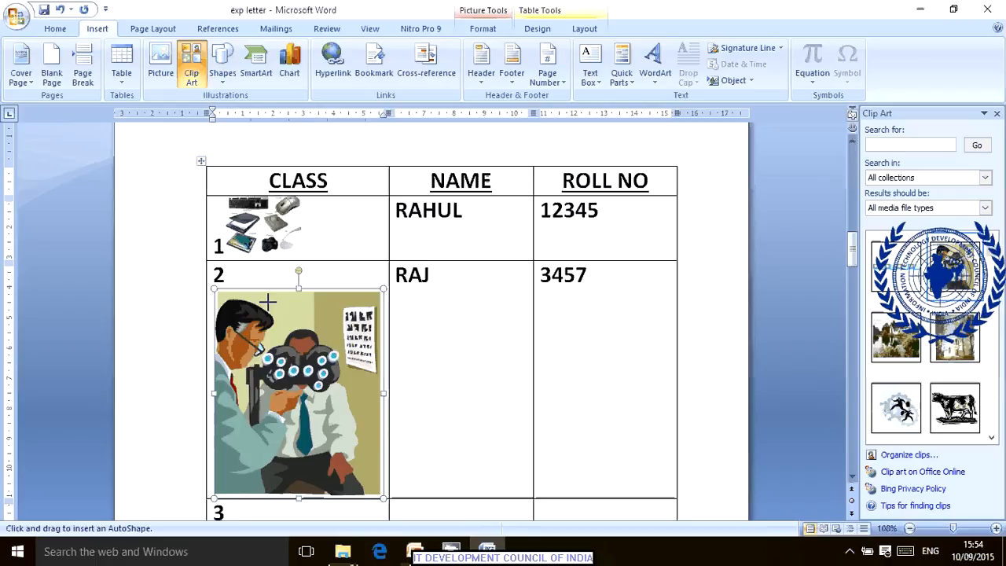
{"action": "left_click_drag", "start_coordinate": [215, 287], "coordinate": [385, 484]}
{"action": "left_click_drag", "start_coordinate": [386, 485], "coordinate": [382, 492]}
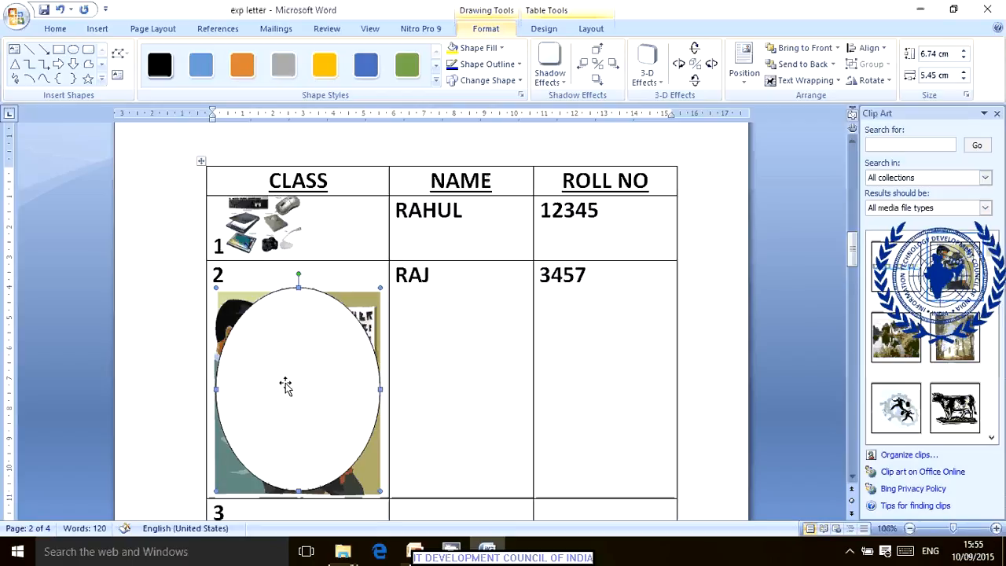
Narrow the new ellipse to about 4.59 cm while moving it across to the class 2 ROLL NO cell, and delete it.
{"action": "left_click", "coordinate": [320, 369]}
{"action": "left_click_drag", "start_coordinate": [319, 368], "coordinate": [464, 360]}
{"action": "left_click_drag", "start_coordinate": [377, 386], "coordinate": [395, 384]}
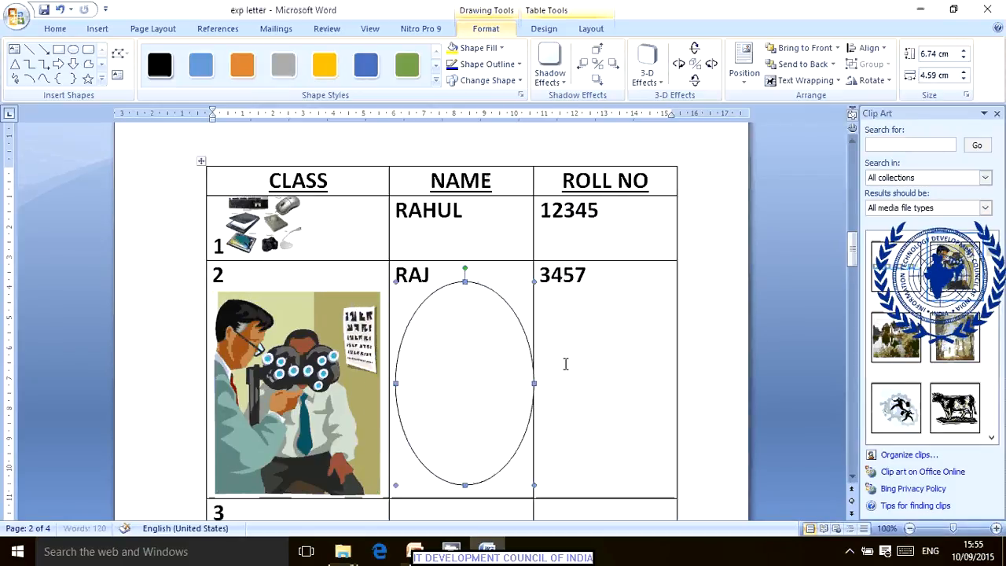
{"action": "left_click_drag", "start_coordinate": [476, 386], "coordinate": [583, 359]}
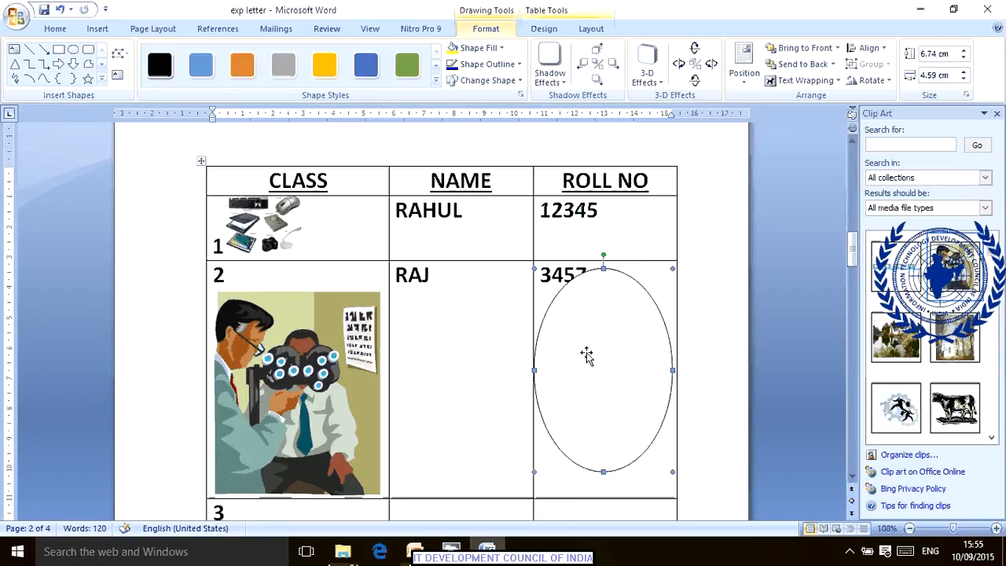
{"action": "left_click", "coordinate": [561, 343]}
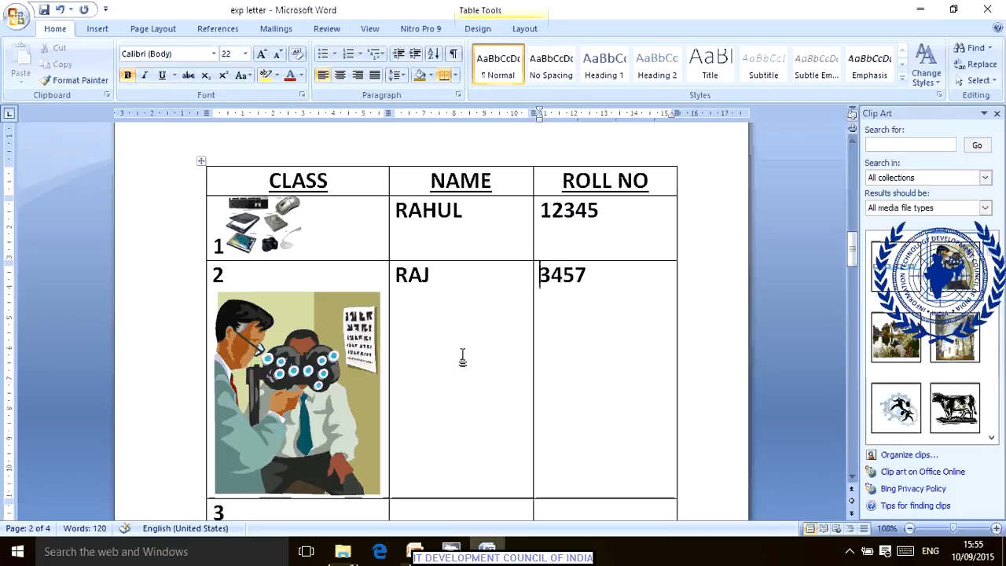
Draw a horizontal line arrow about 4.59 cm long, pointing right from the right edge of the blue ellipse below the table.
{"action": "scroll", "coordinate": [438, 362], "scroll_direction": "down", "scroll_amount": 5}
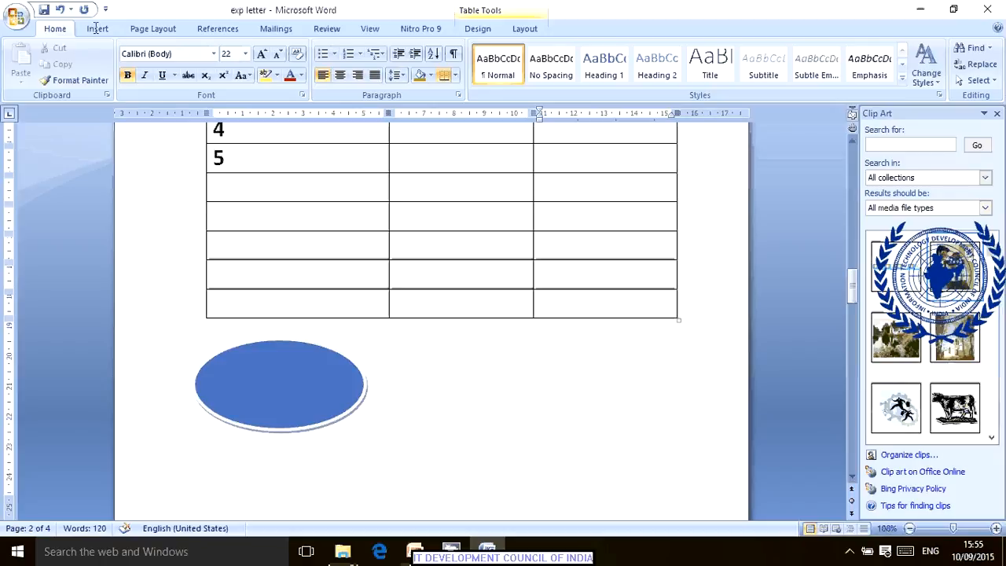
{"action": "scroll", "coordinate": [296, 367], "scroll_direction": "down", "scroll_amount": 1}
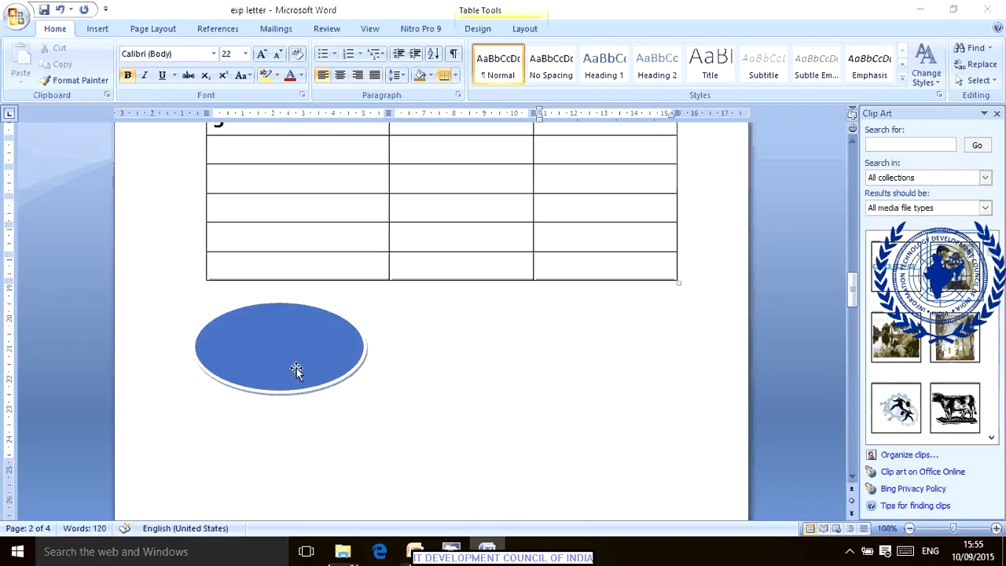
{"action": "left_click", "coordinate": [297, 368]}
{"action": "left_click", "coordinate": [418, 351]}
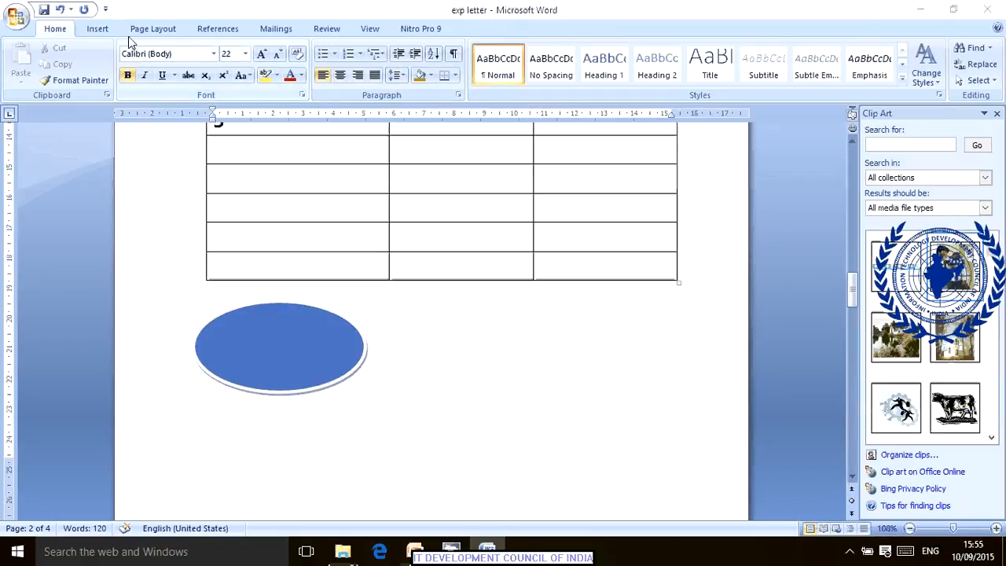
{"action": "left_click", "coordinate": [98, 28]}
{"action": "left_click", "coordinate": [221, 79]}
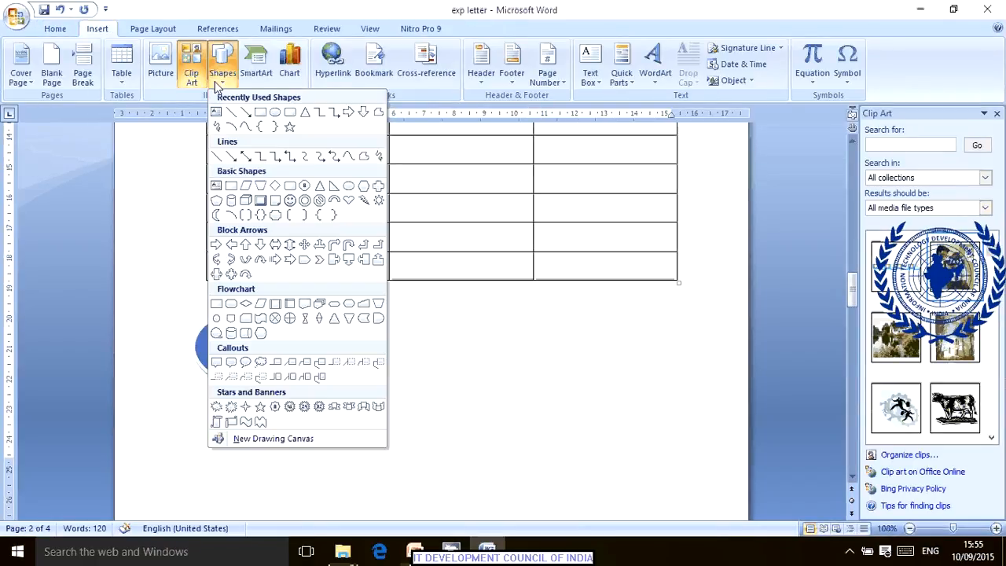
{"action": "left_click", "coordinate": [244, 113]}
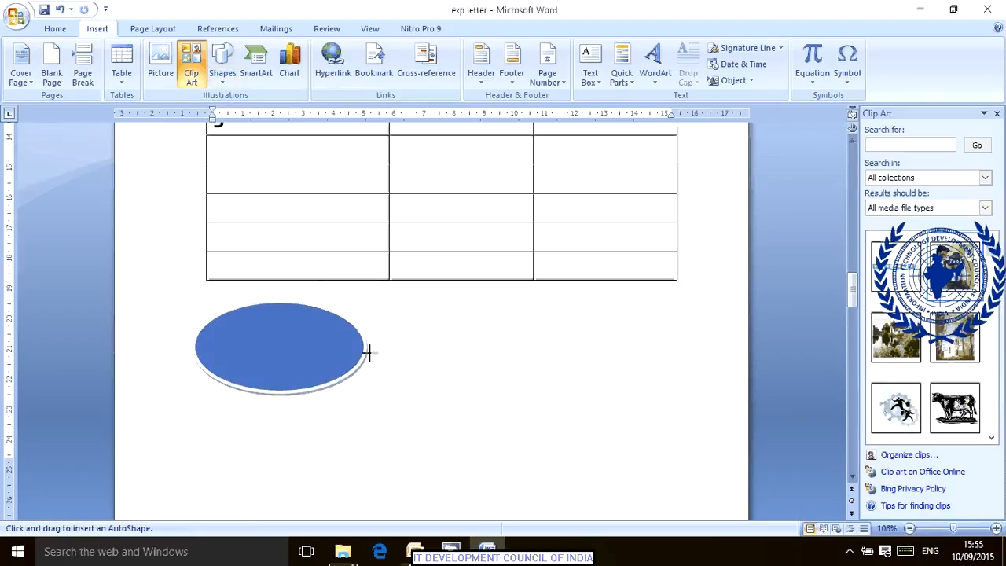
{"action": "mouse_move", "coordinate": [367, 352]}
{"action": "left_mouse_down"}
{"action": "mouse_move", "coordinate": [478, 366]}
{"action": "mouse_move", "coordinate": [507, 354]}
{"action": "left_mouse_up"}
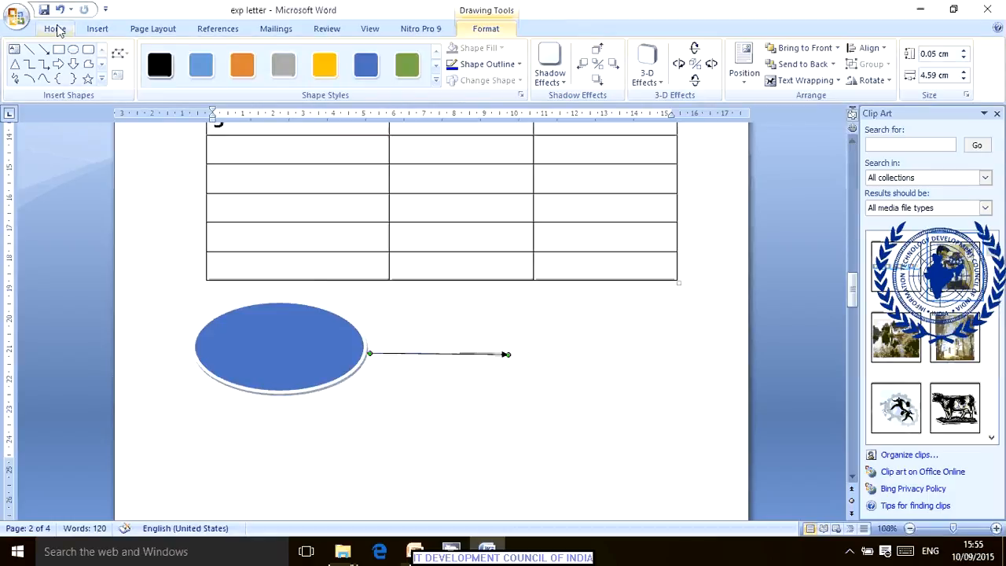
Draw a right block arrow about 0.88 cm high and 5.64 cm wide above the line arrow and apply the solid yellow shape style.
{"action": "left_click", "coordinate": [57, 67]}
{"action": "left_click_drag", "start_coordinate": [353, 307], "coordinate": [523, 334]}
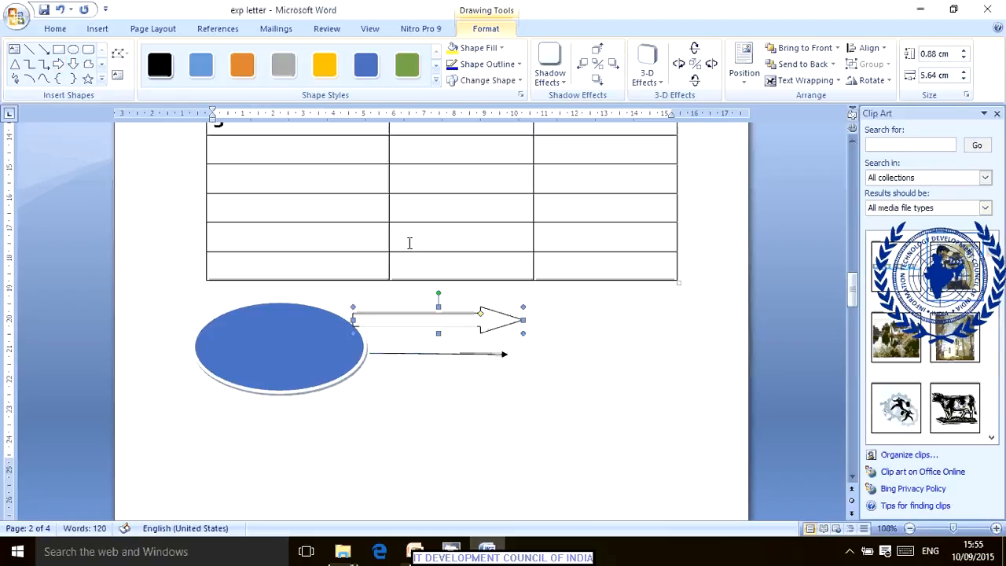
{"action": "left_click", "coordinate": [320, 68]}
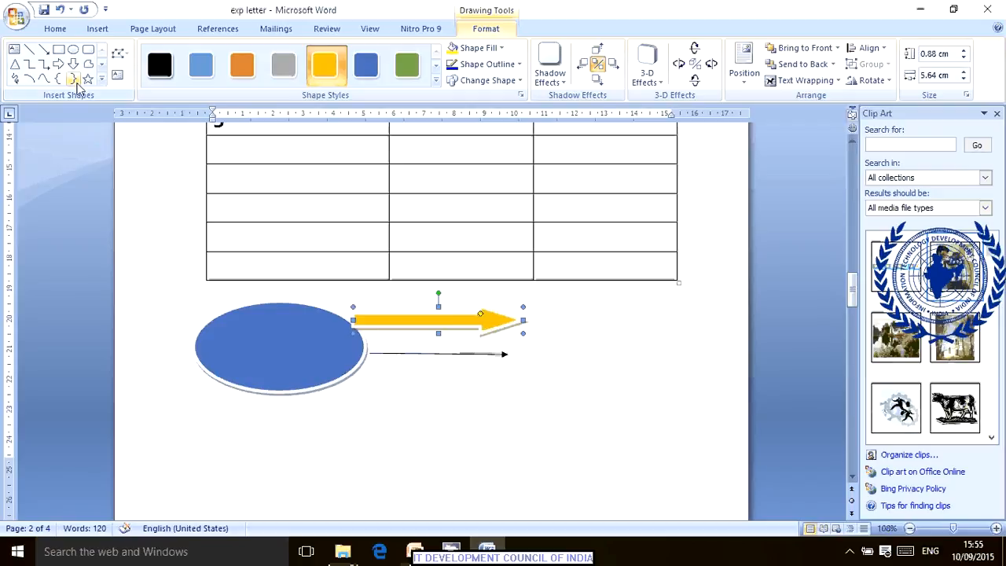
Insert a blank page at the top of page 3, after the page with the shapes.
{"action": "scroll", "coordinate": [440, 387], "scroll_direction": "down", "scroll_amount": 2}
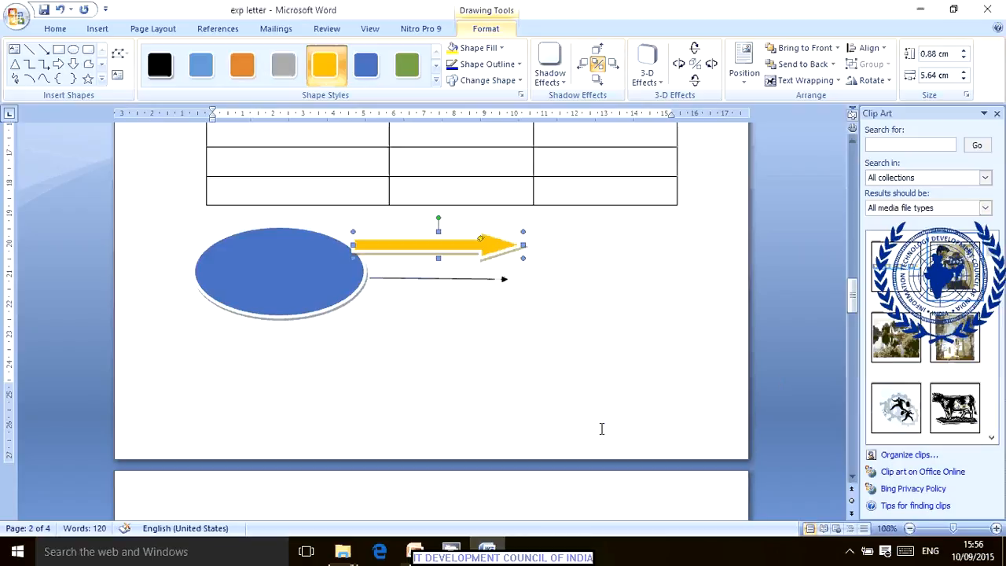
{"action": "scroll", "coordinate": [602, 428], "scroll_direction": "down", "scroll_amount": 1}
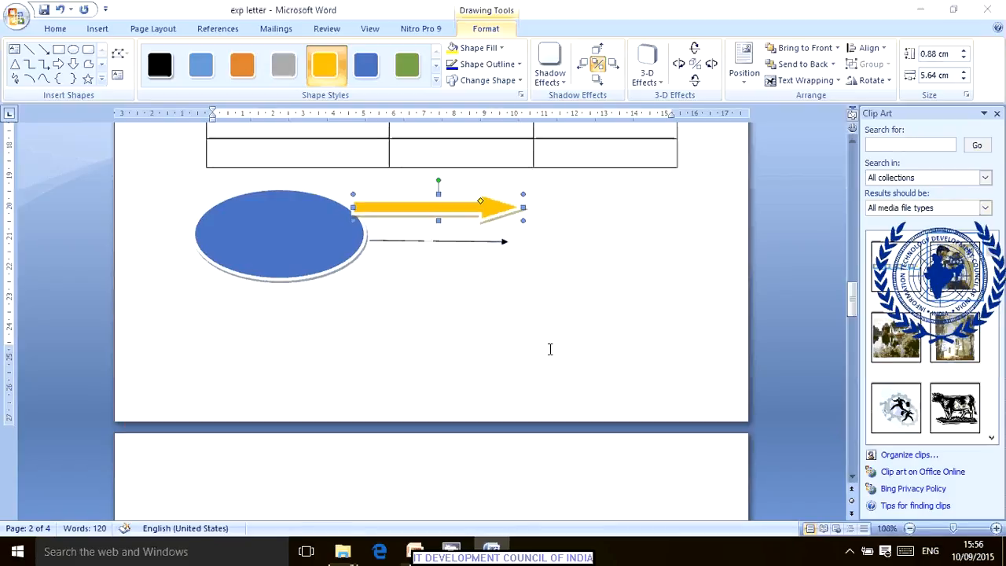
{"action": "left_click", "coordinate": [476, 462]}
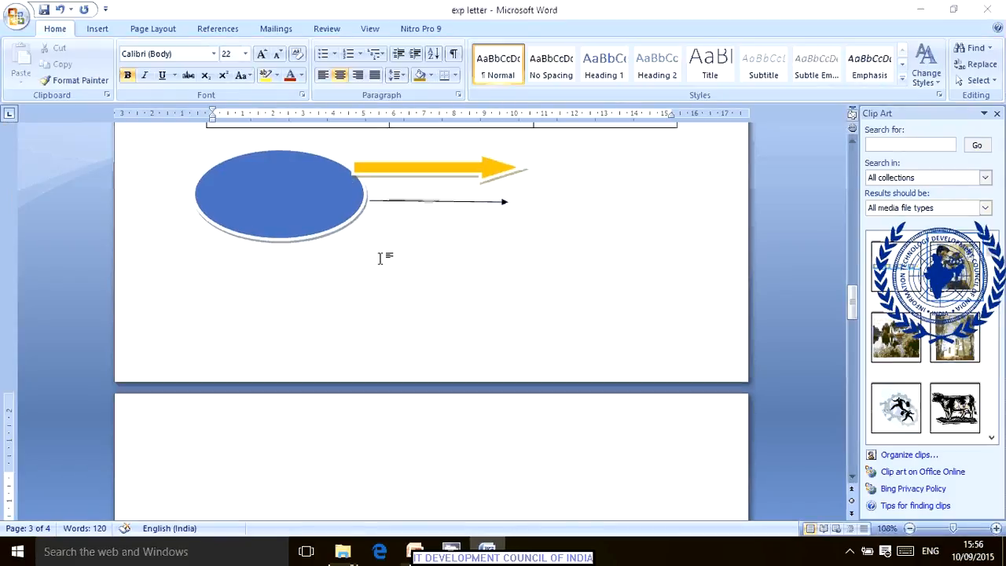
{"action": "left_click", "coordinate": [97, 29]}
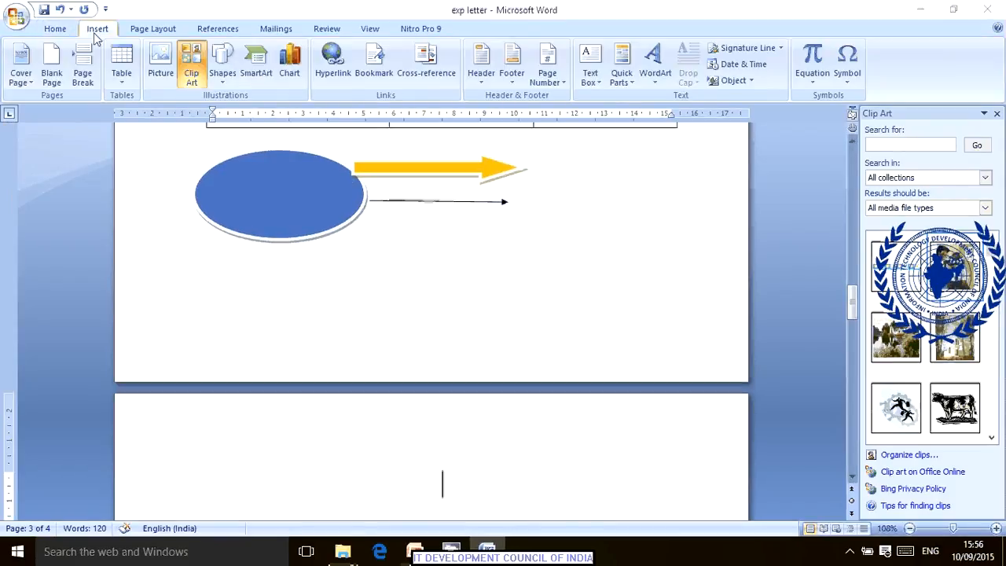
{"action": "left_click", "coordinate": [51, 63]}
Insert a Vertical Picture List SmartArt graphic from the List category.
{"action": "scroll", "coordinate": [436, 370], "scroll_direction": "up", "scroll_amount": 10}
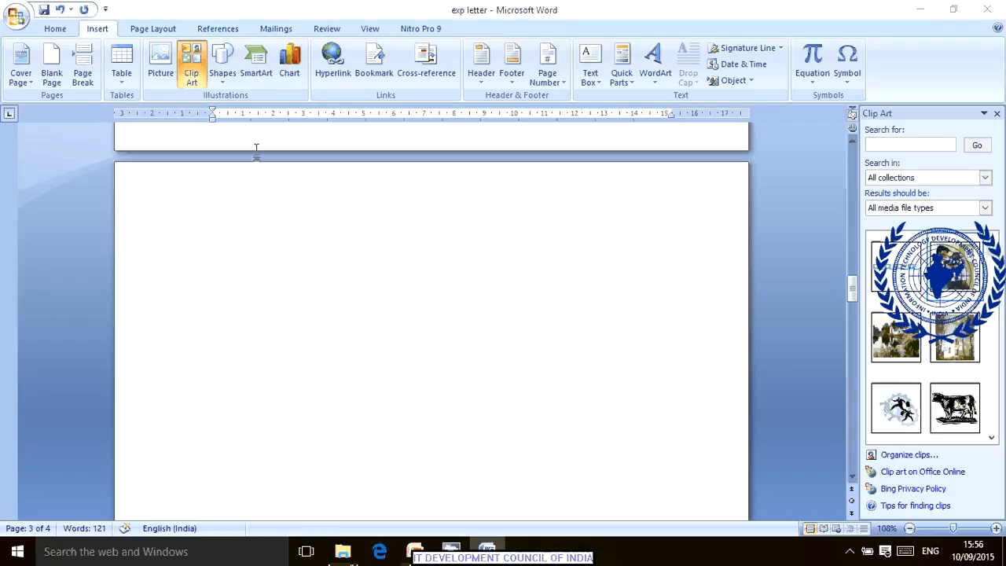
{"action": "scroll", "coordinate": [310, 252], "scroll_direction": "up", "scroll_amount": 1}
{"action": "left_click", "coordinate": [263, 72]}
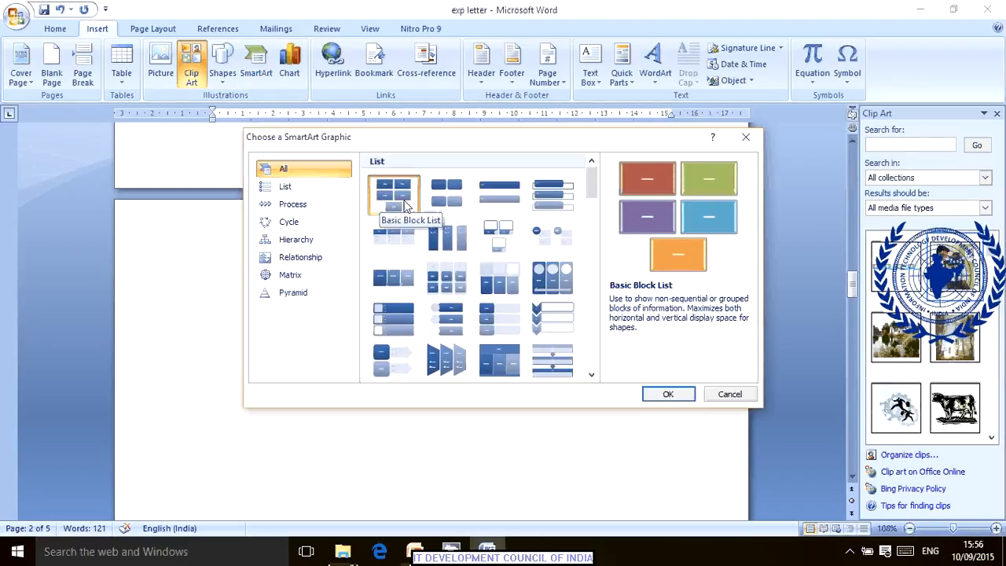
{"action": "left_click", "coordinate": [285, 189]}
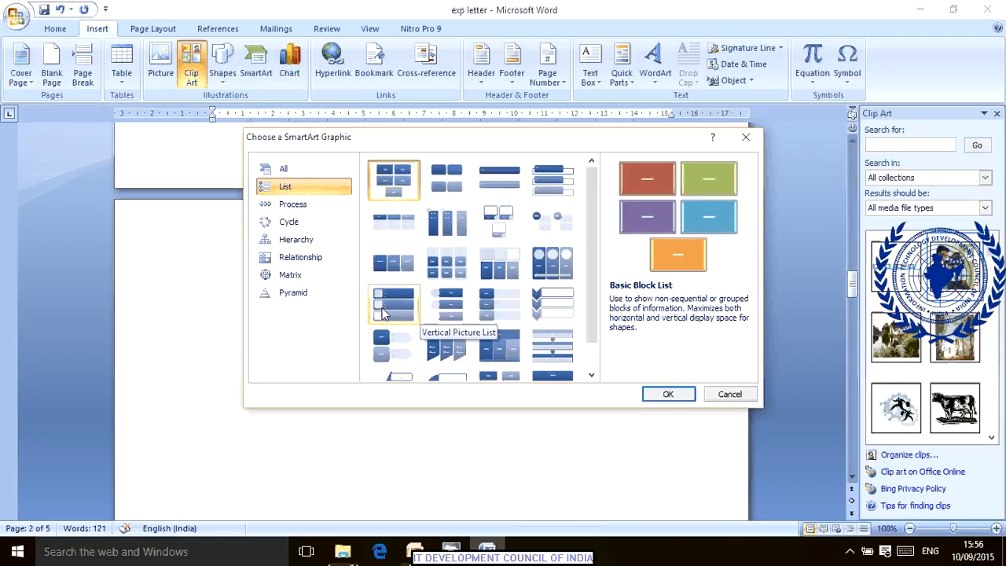
{"action": "left_click", "coordinate": [384, 314]}
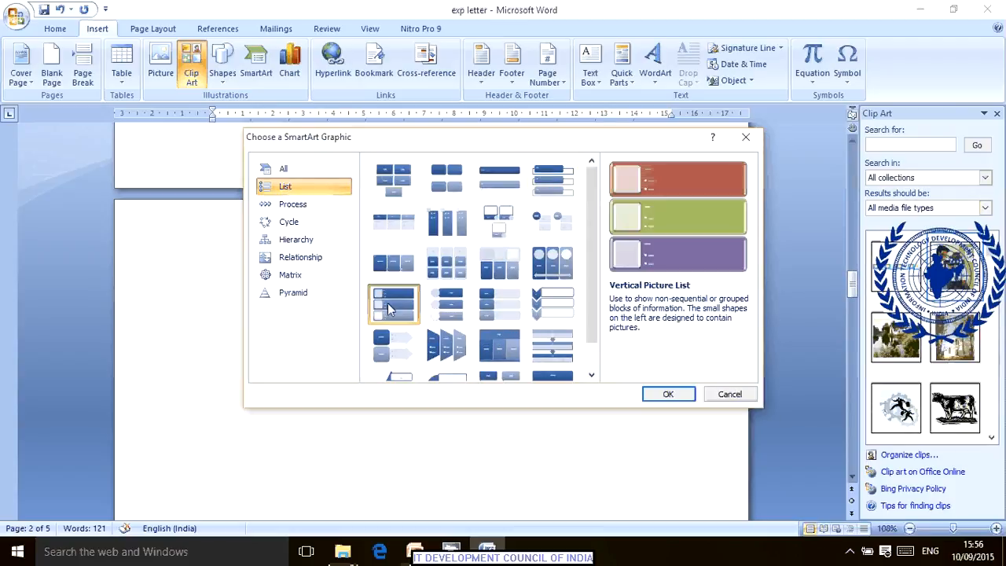
{"action": "left_click", "coordinate": [679, 399]}
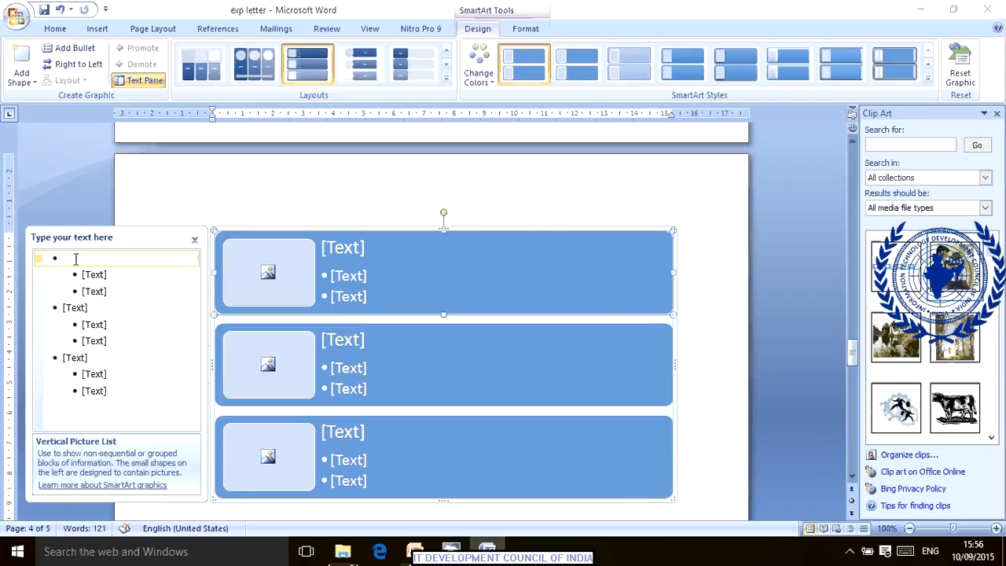
Fill the first SmartArt block with the heading OFFICE and the bullets WORD and POWERPOINT.
{"action": "type", "text": "OFFIC"}
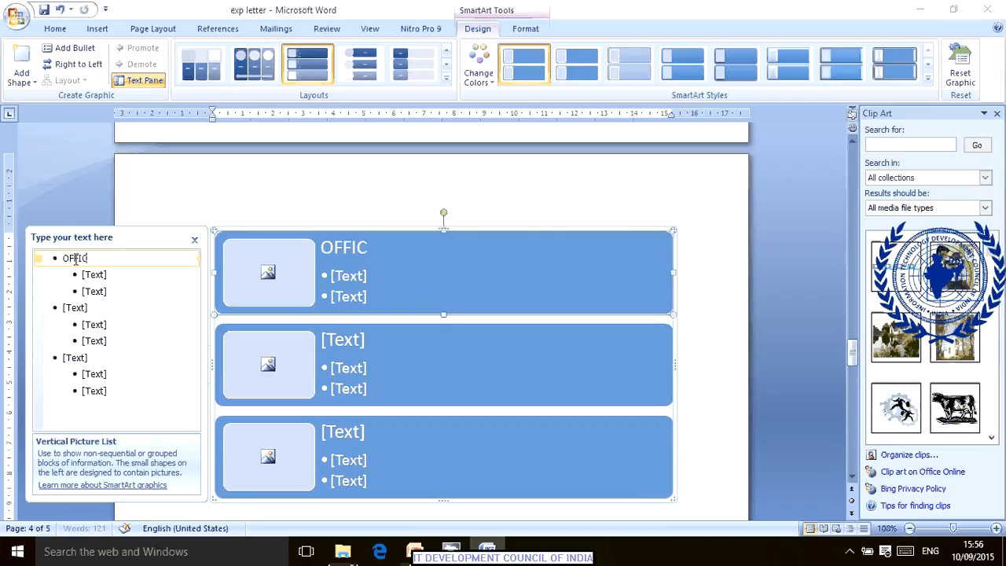
{"action": "type", "text": "E"}
{"action": "left_click", "coordinate": [111, 276]}
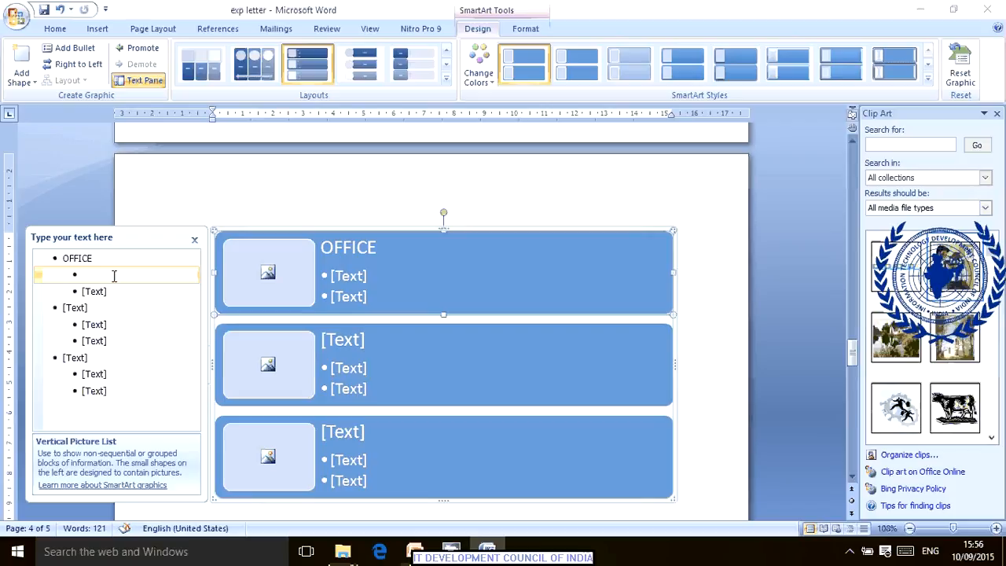
{"action": "type", "text": "WORD"}
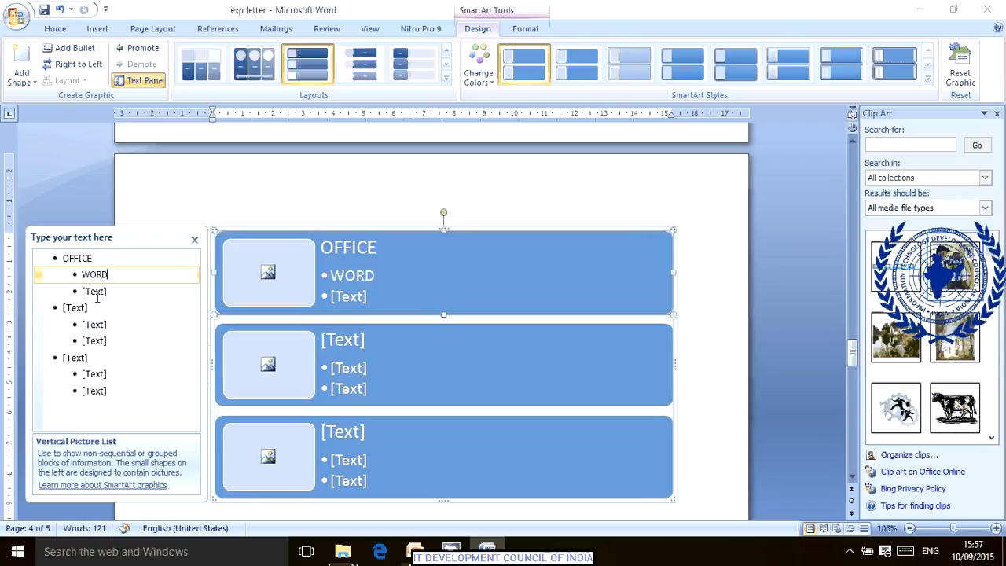
{"action": "left_click", "coordinate": [97, 293]}
{"action": "type", "text": "P"}
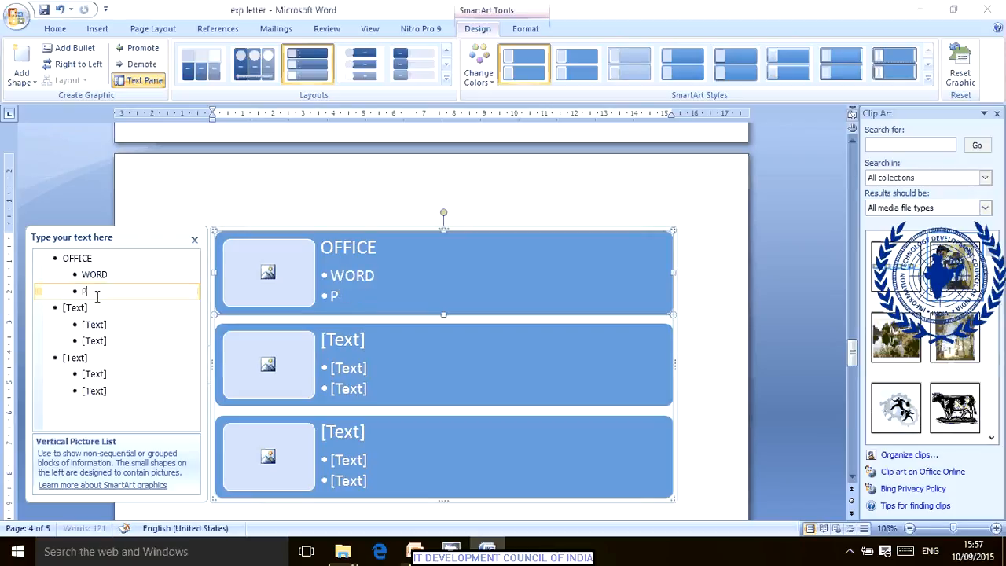
{"action": "type", "text": "OWERPO"}
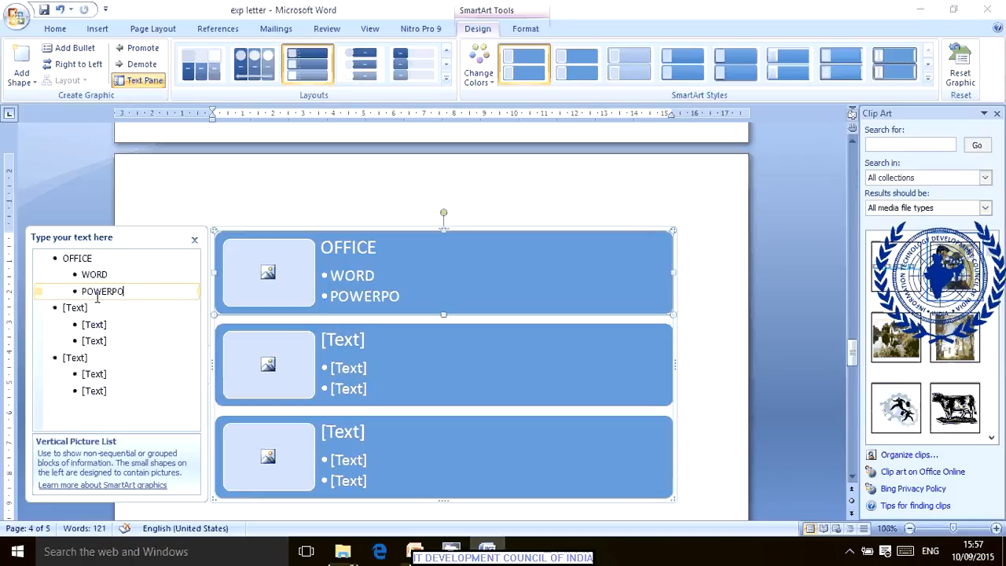
{"action": "type", "text": "INT"}
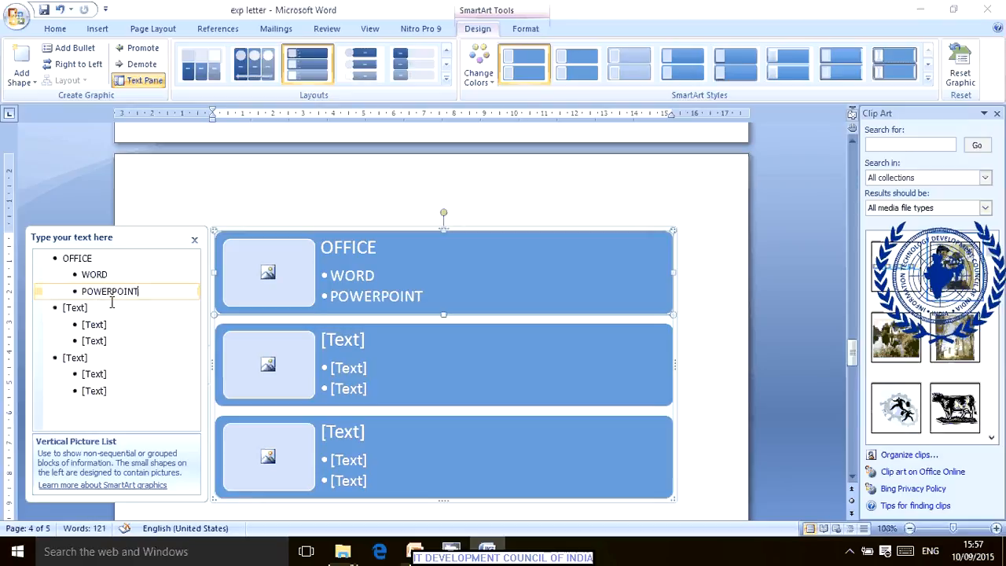